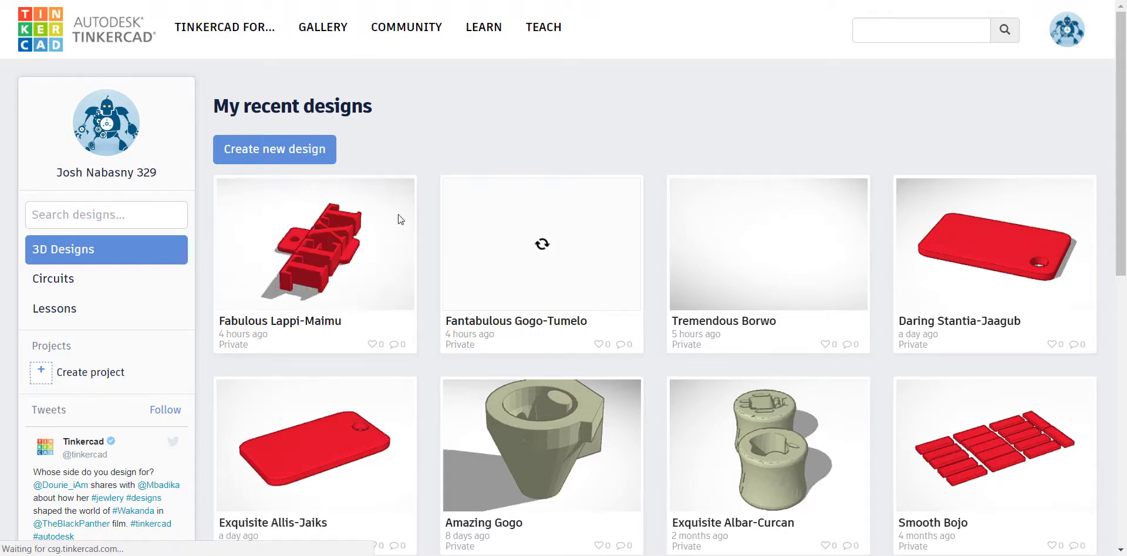
Step: Create a new blank design, which opens as 'Cool Borwo' with an empty workplane
click(289, 161)
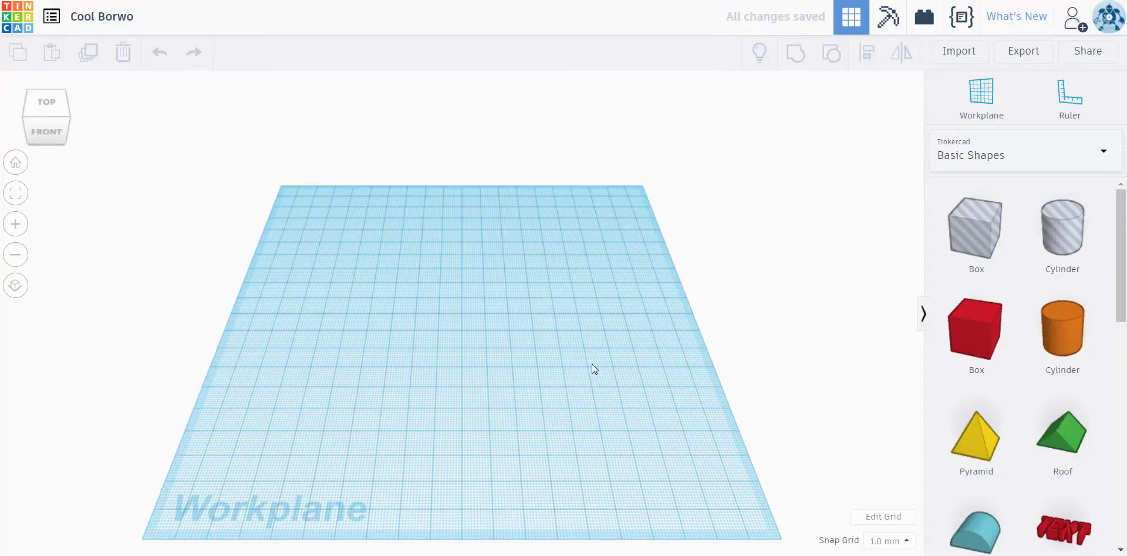
Step: Change the workplane grid units to inches, giving a 7.87 × 7.87 grid
click(889, 517)
click(502, 240)
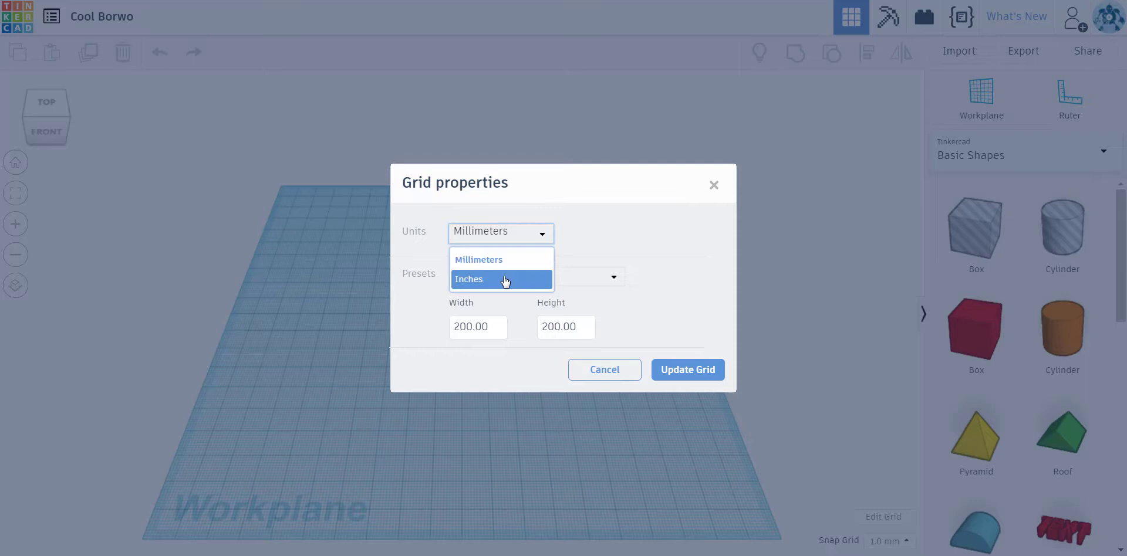
click(505, 281)
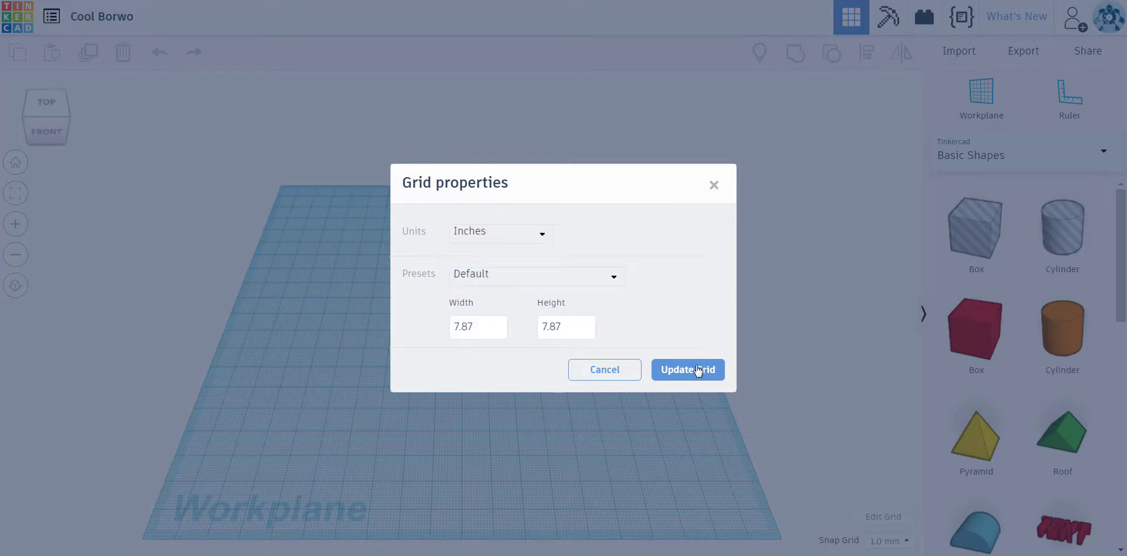
click(697, 370)
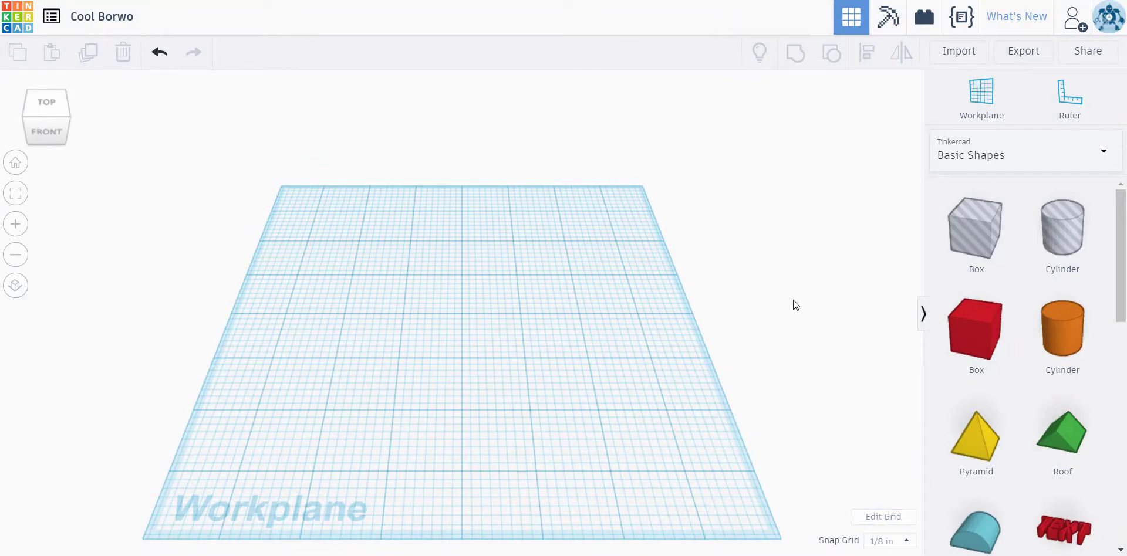
Step: Place a red 1 × 1 × 1 in box and set a ruler at the workplane's bottom-left corner
drag(992, 337, 445, 311)
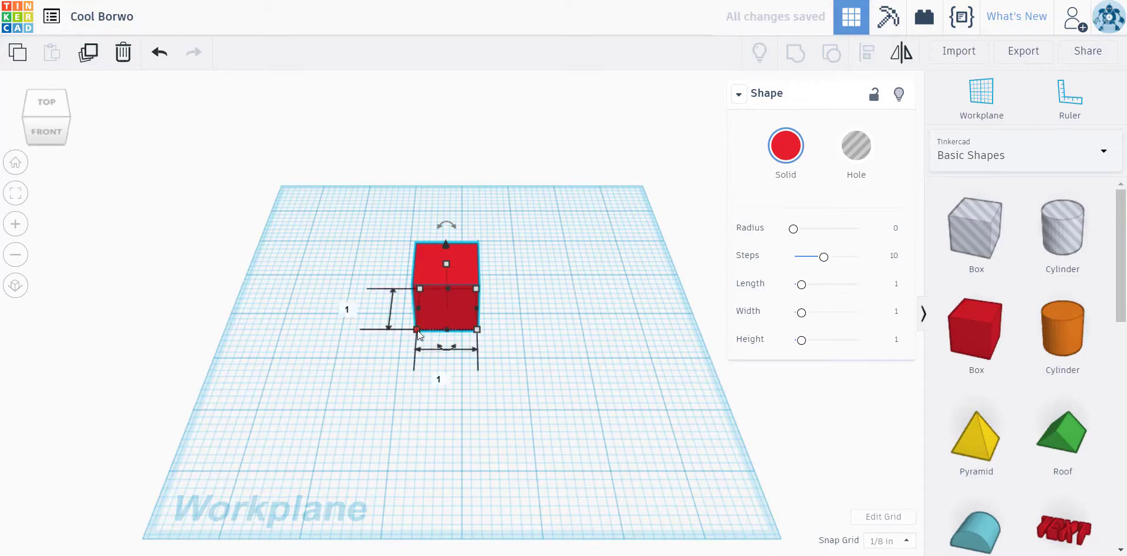
click(477, 329)
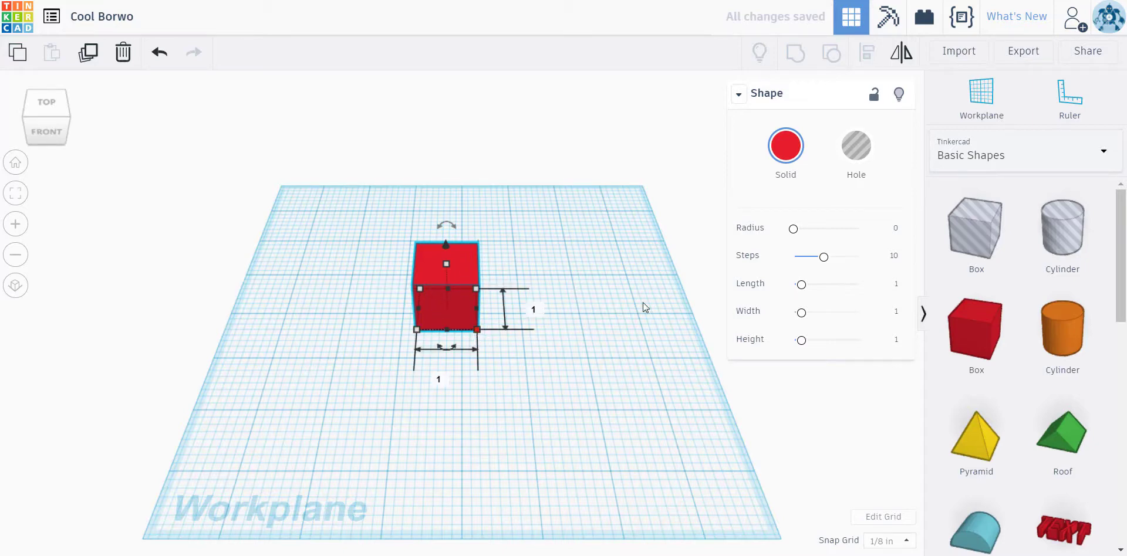
click(1082, 103)
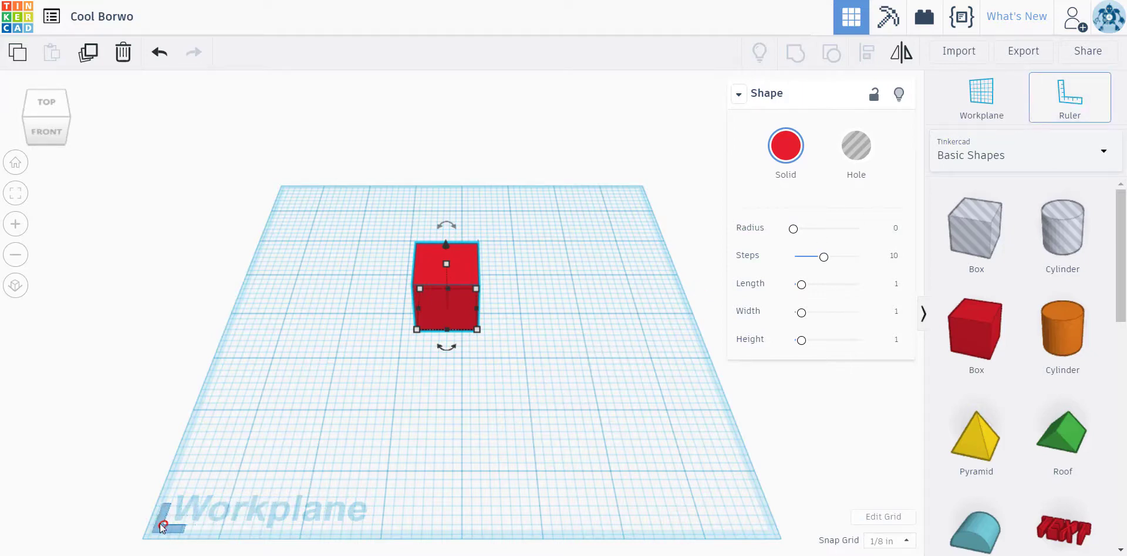
click(162, 526)
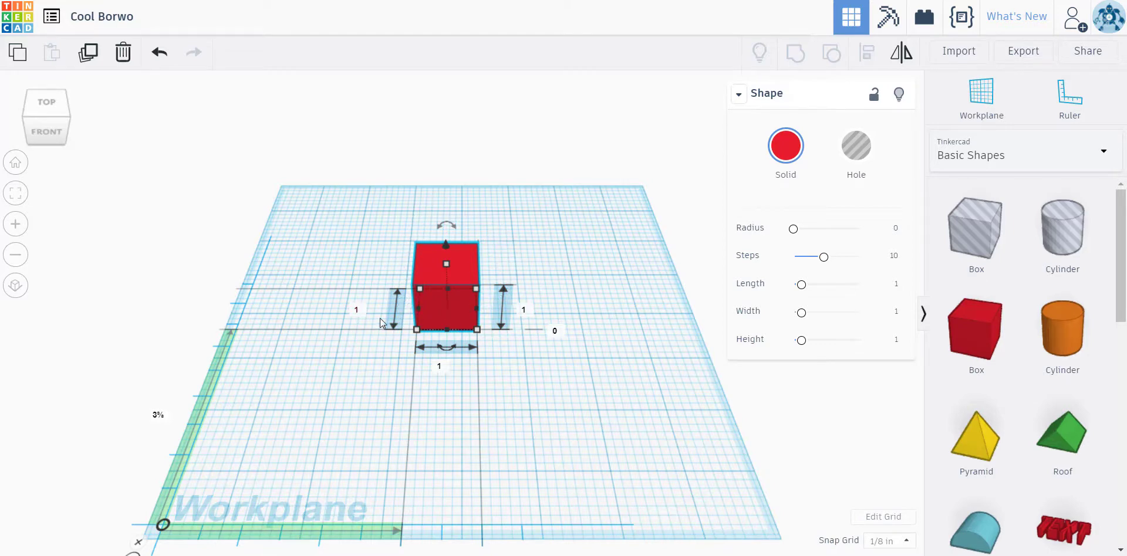
Step: Resize the box to 2 in long, 1.125 in wide and 0.12 in tall
click(357, 310)
text(2)
key(Return)
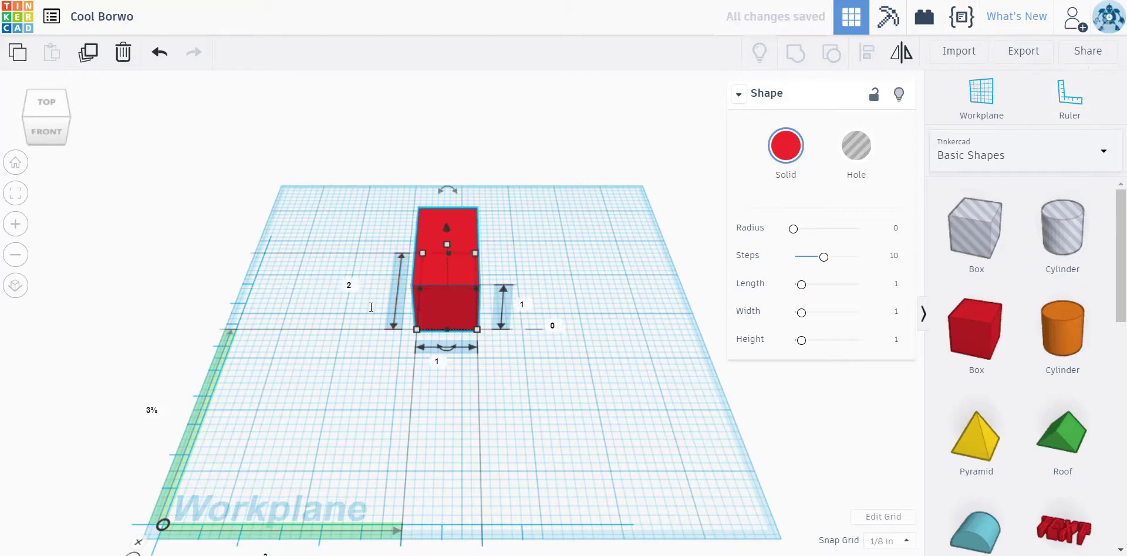
click(437, 363)
text(1.12)
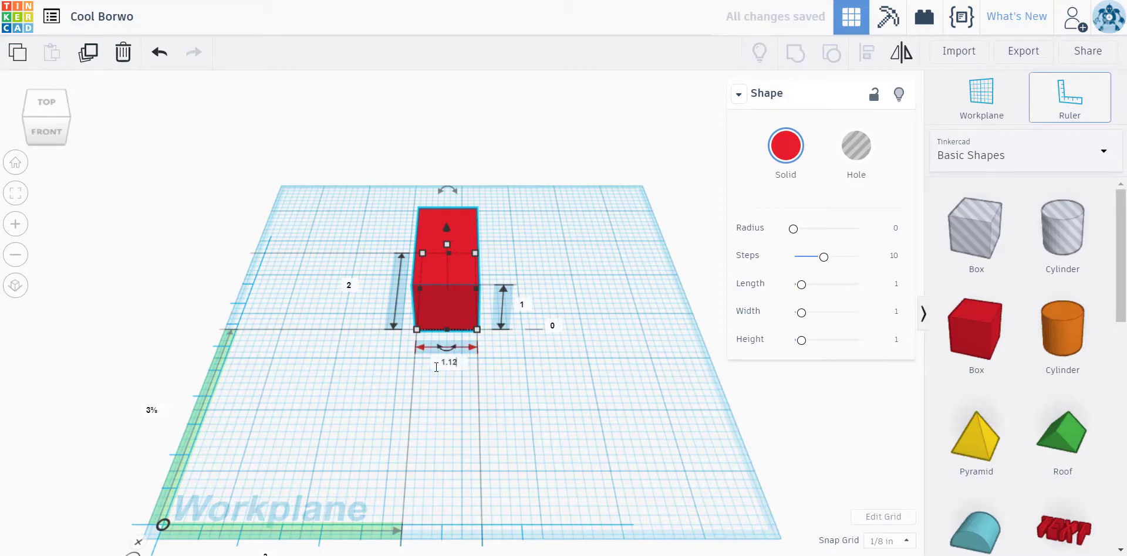
text(5)
key(Return)
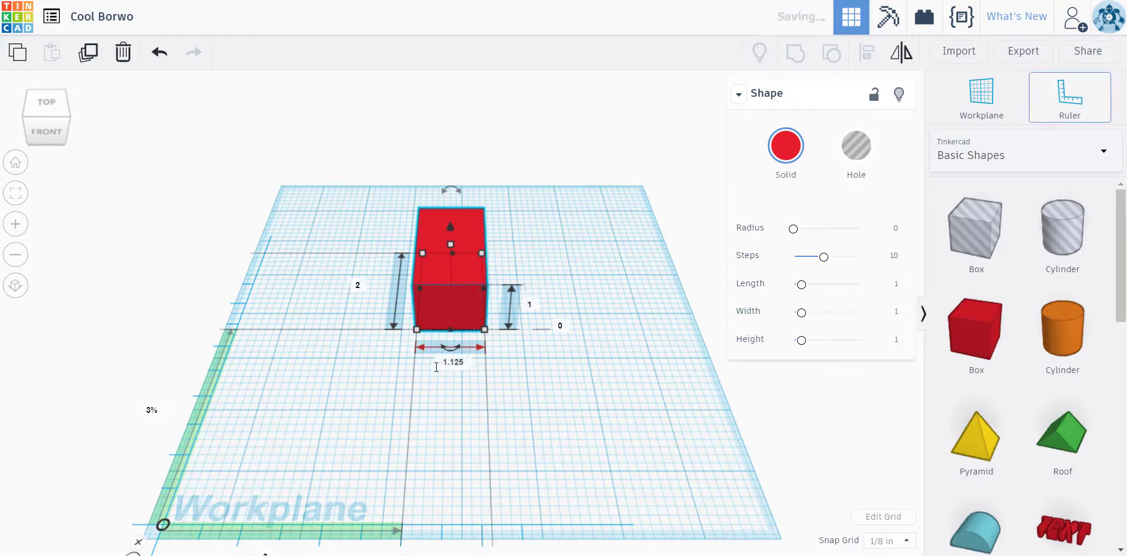
click(529, 304)
text(.125)
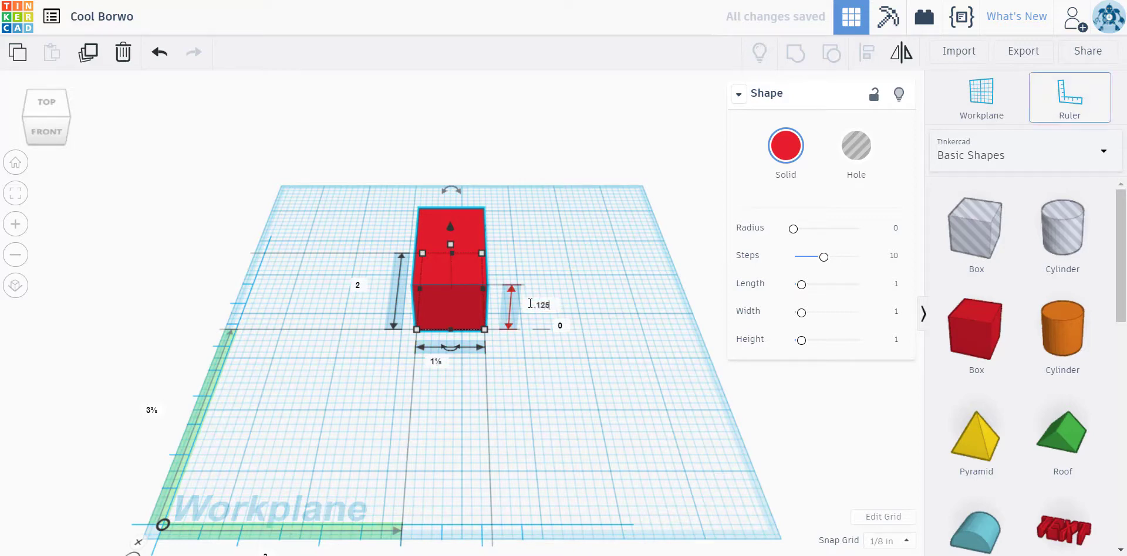
key(Return)
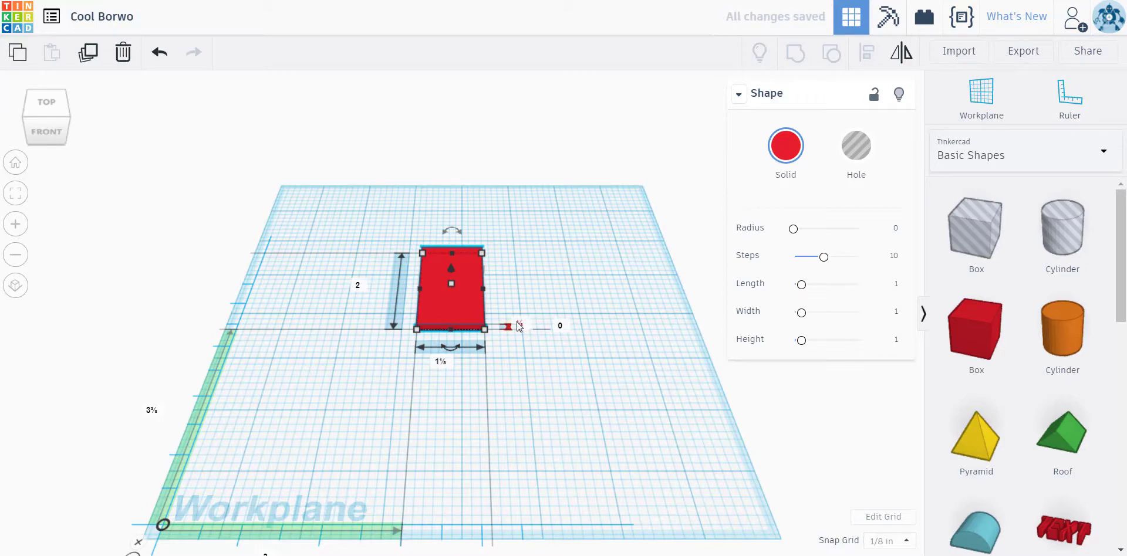
Step: Round the slab's corners with a 0.1 radius
right_drag(504, 377, 486, 338)
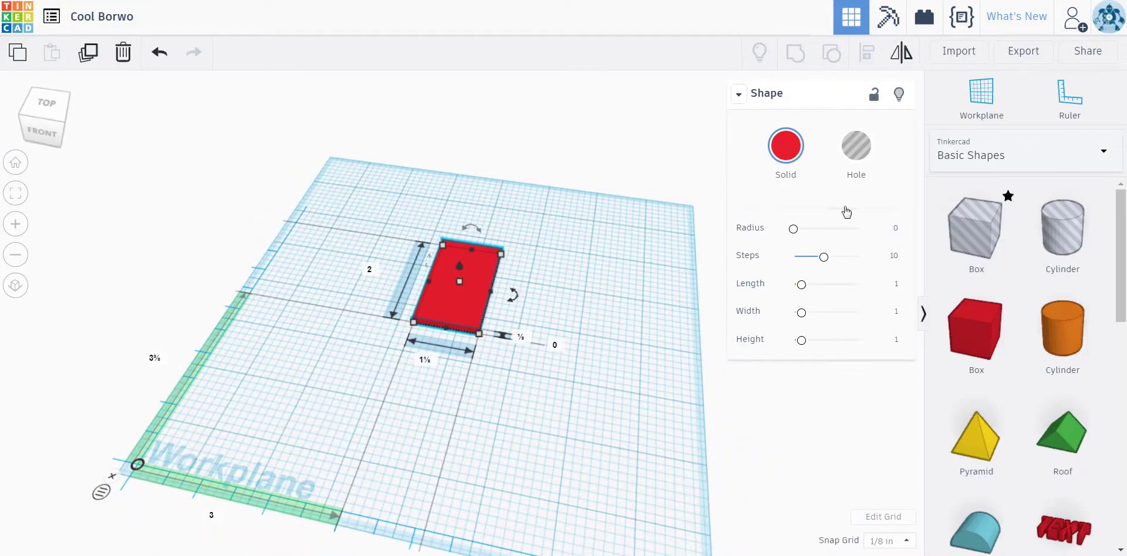
click(897, 228)
text(0.1)
key(Return)
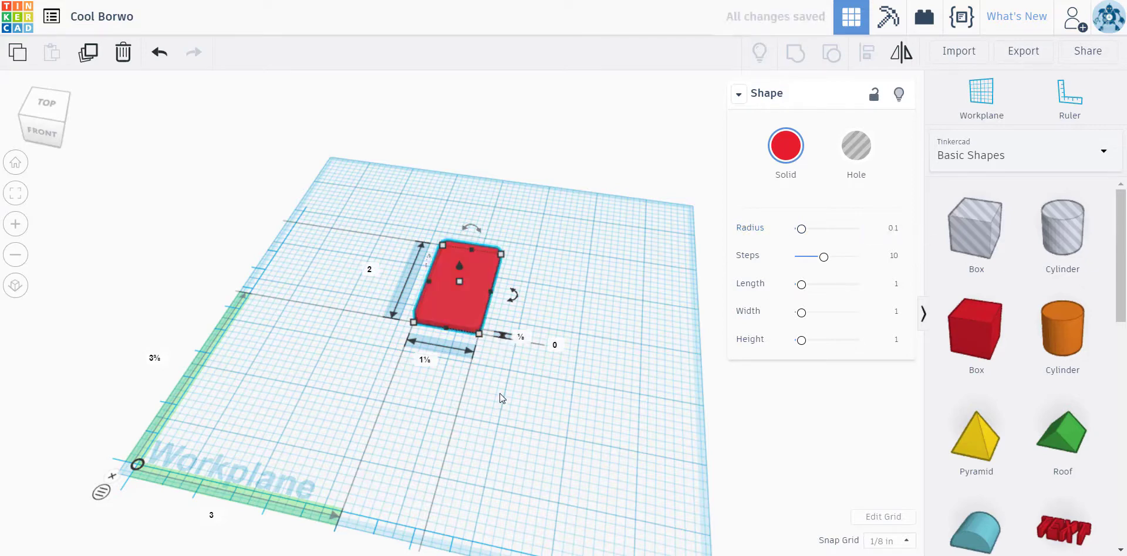
Step: Add a cylinder hole to the workplane behind the tag
click(503, 415)
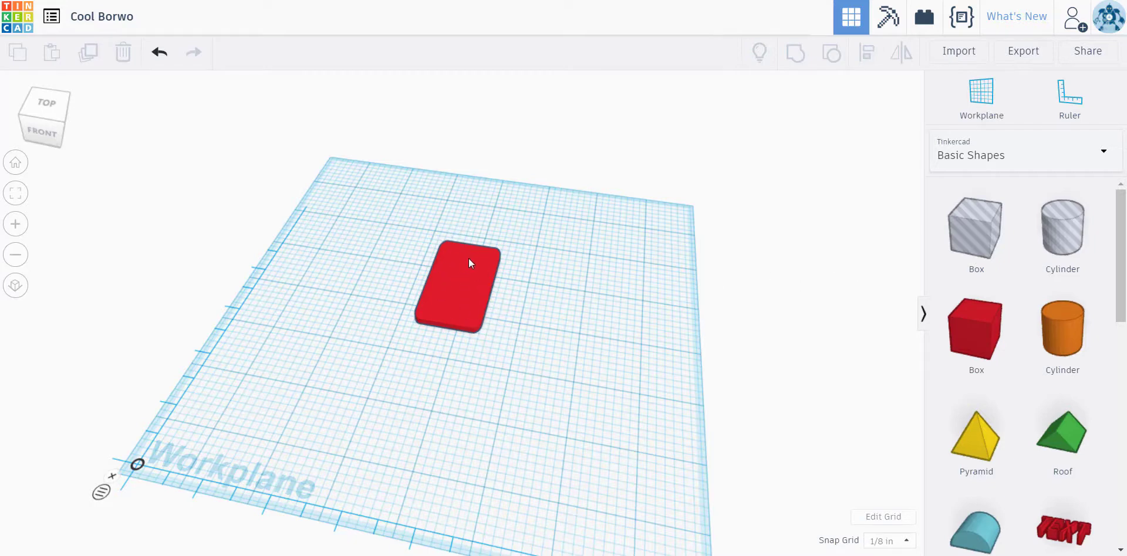
click(1072, 250)
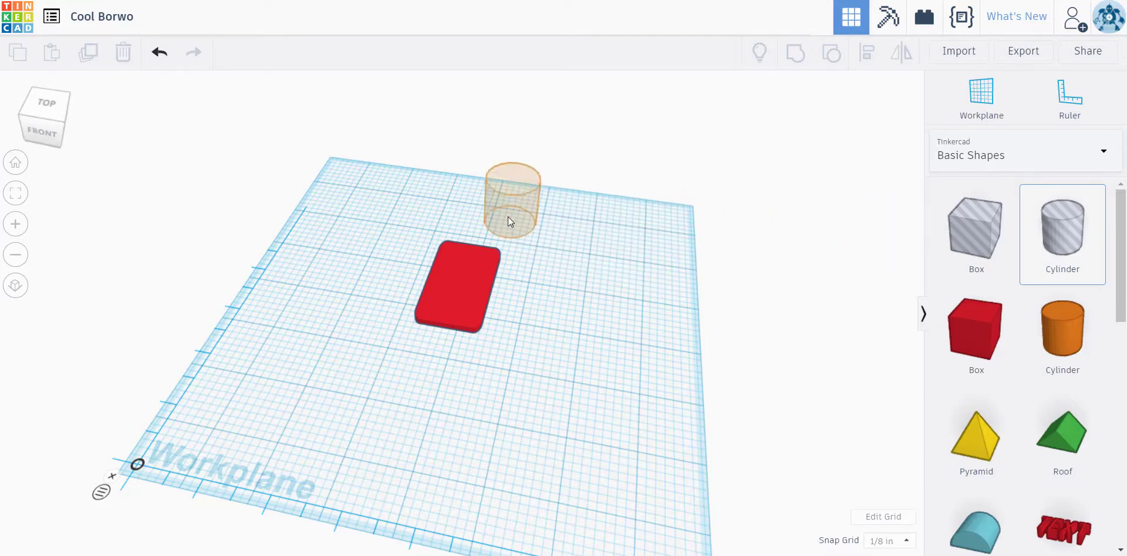
click(508, 222)
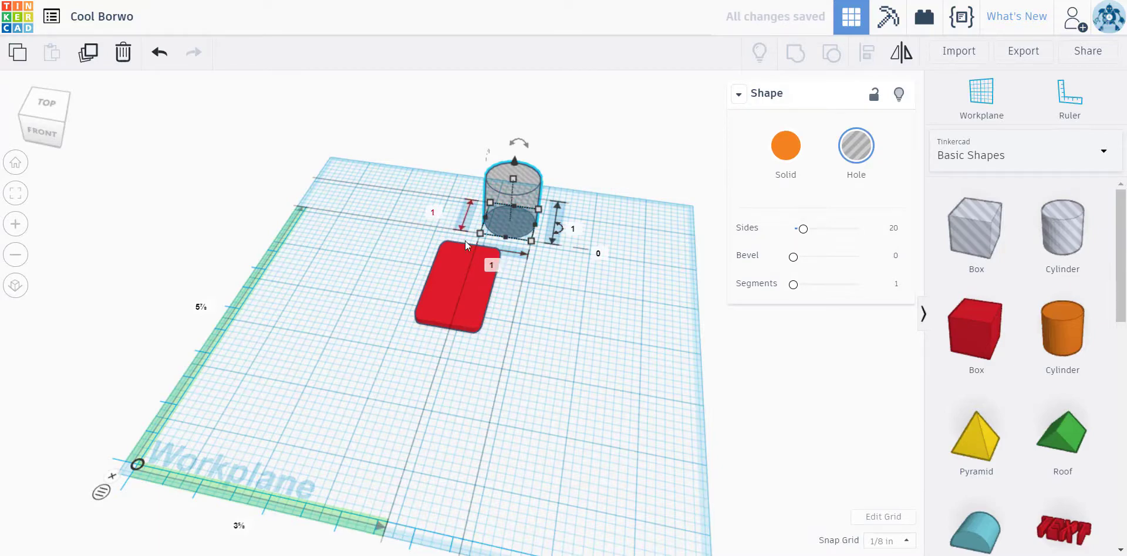
Step: Size the hole cylinder to 0.25 × 0.25 in and move it onto the tag's back edge
click(491, 266)
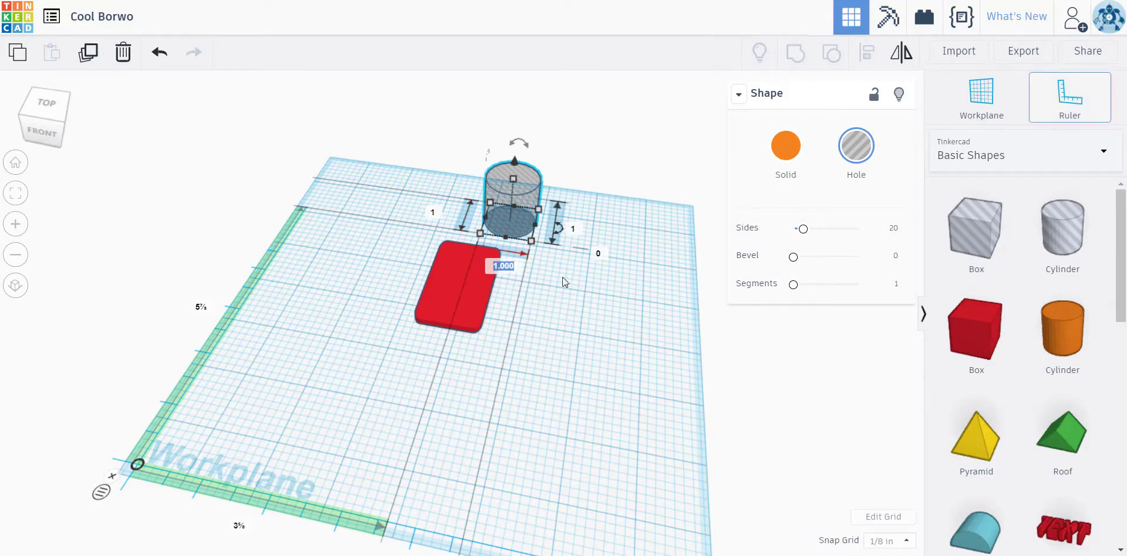
text(0.25)
key(Return)
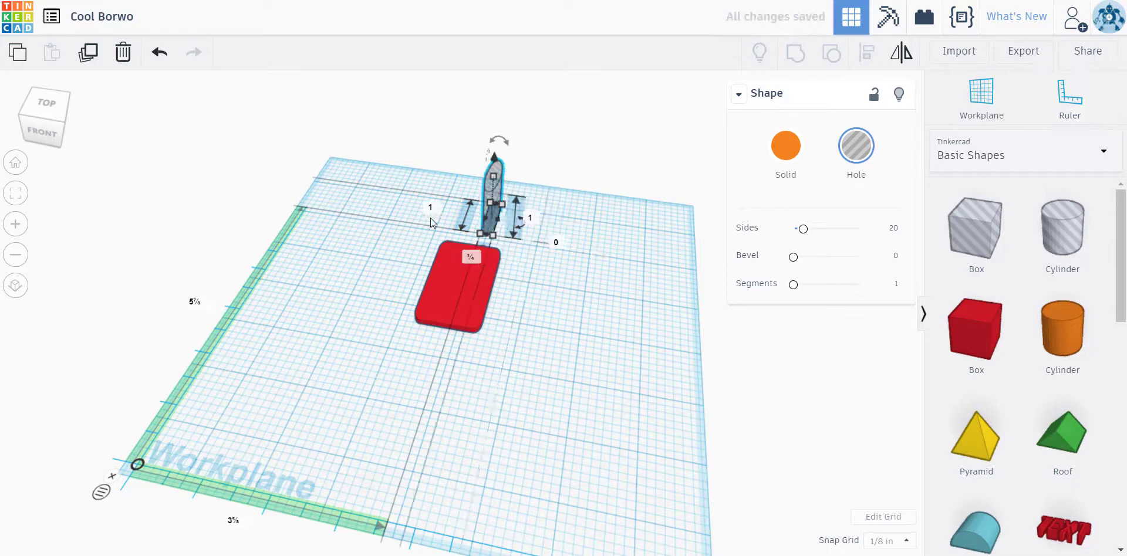
click(430, 210)
text(0.25)
key(Return)
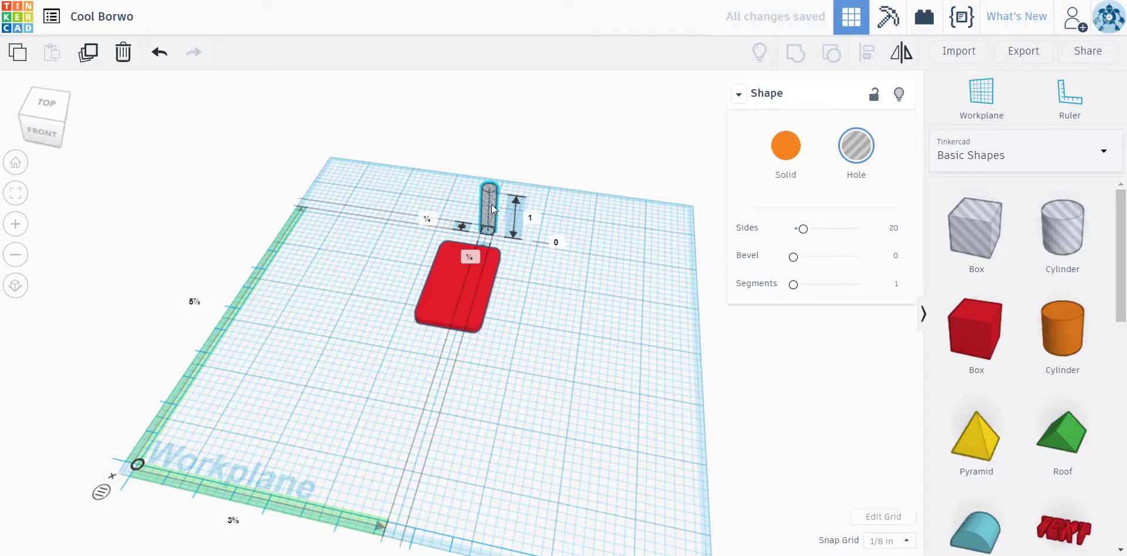
drag(491, 204, 473, 236)
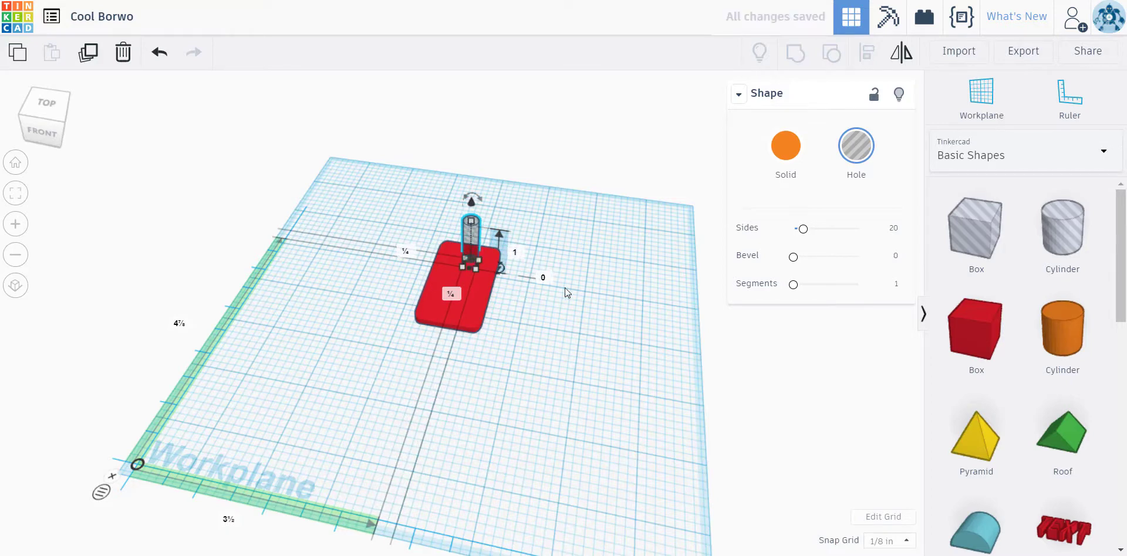
Step: Turn off grid snapping and nudge the hole cylinder into place on the tag
click(906, 541)
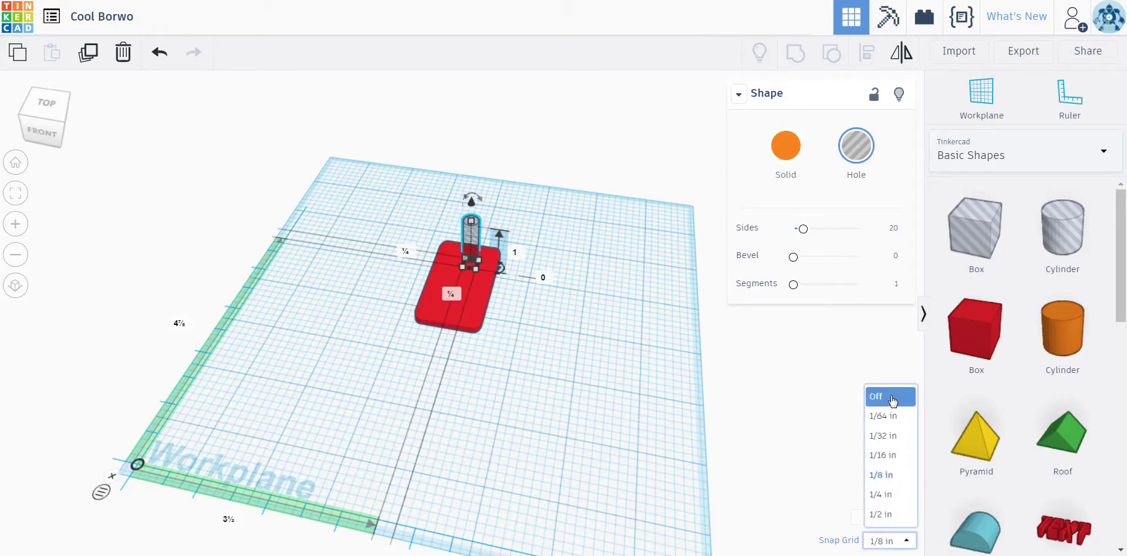
click(891, 398)
drag(472, 242, 472, 242)
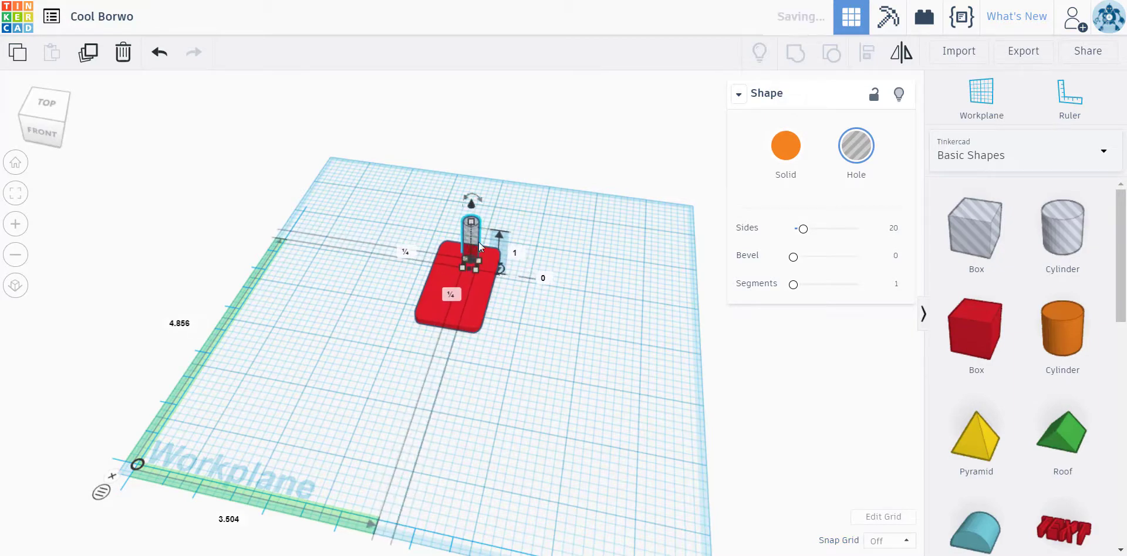
scroll(478, 243, up, 2)
scroll(489, 170, up, 3)
scroll(494, 157, down, 1)
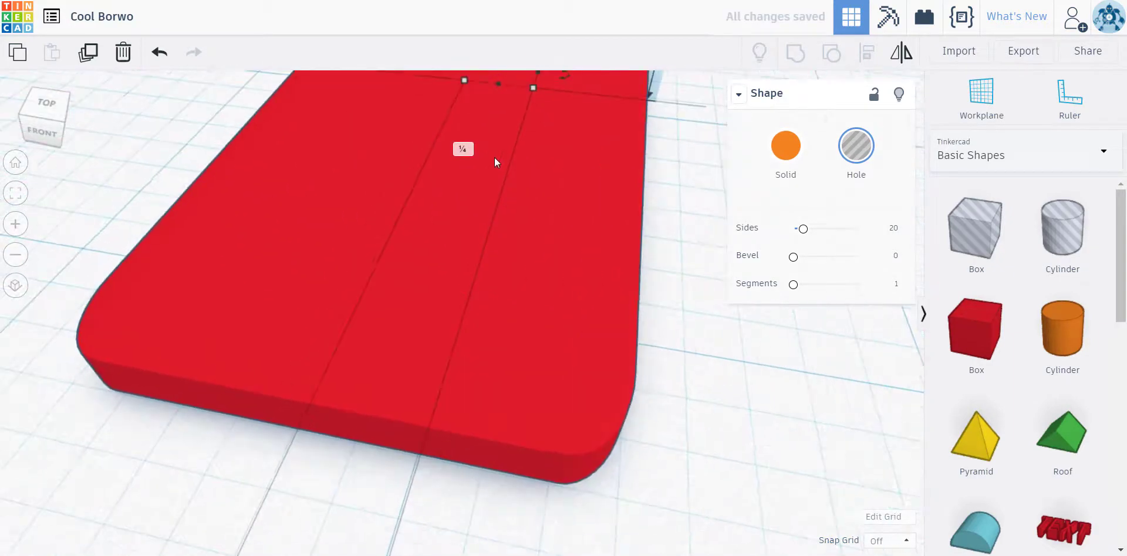
scroll(494, 141, down, 4)
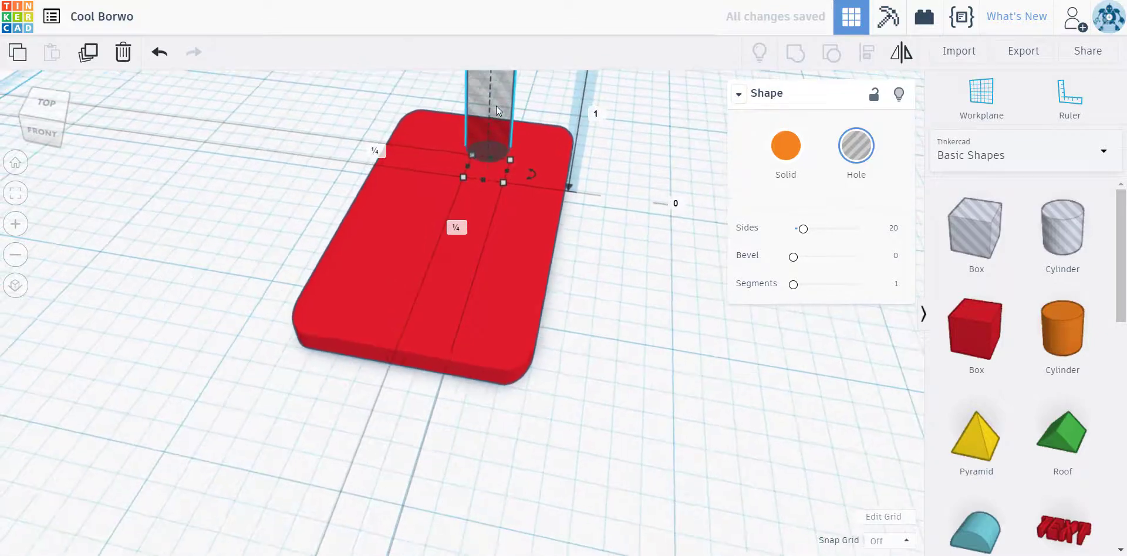
Step: Shift the hole cylinder to the tag's top end, centred across its width
drag(492, 99, 489, 95)
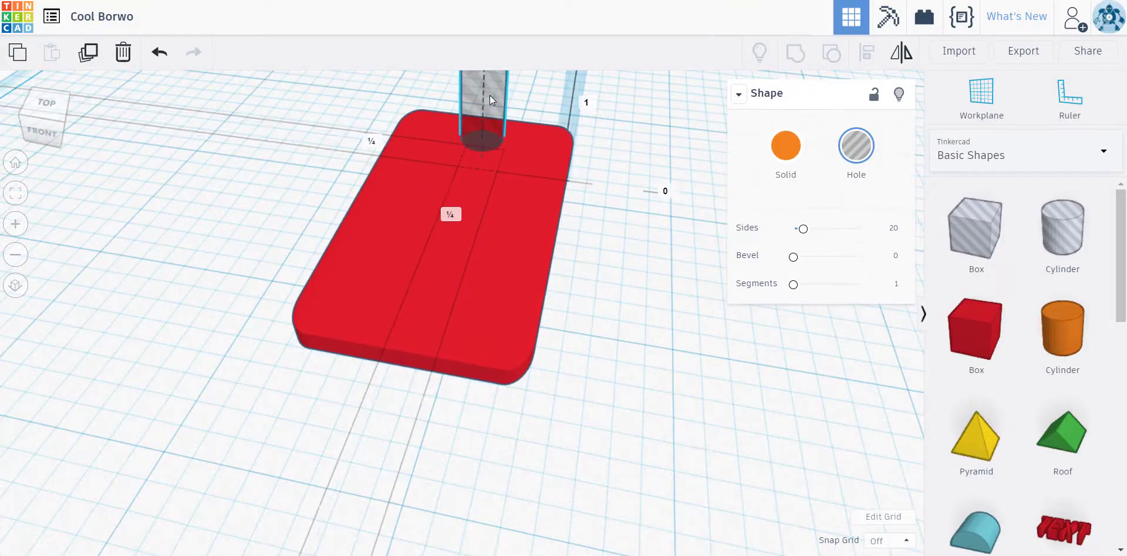
scroll(565, 318, down, 1)
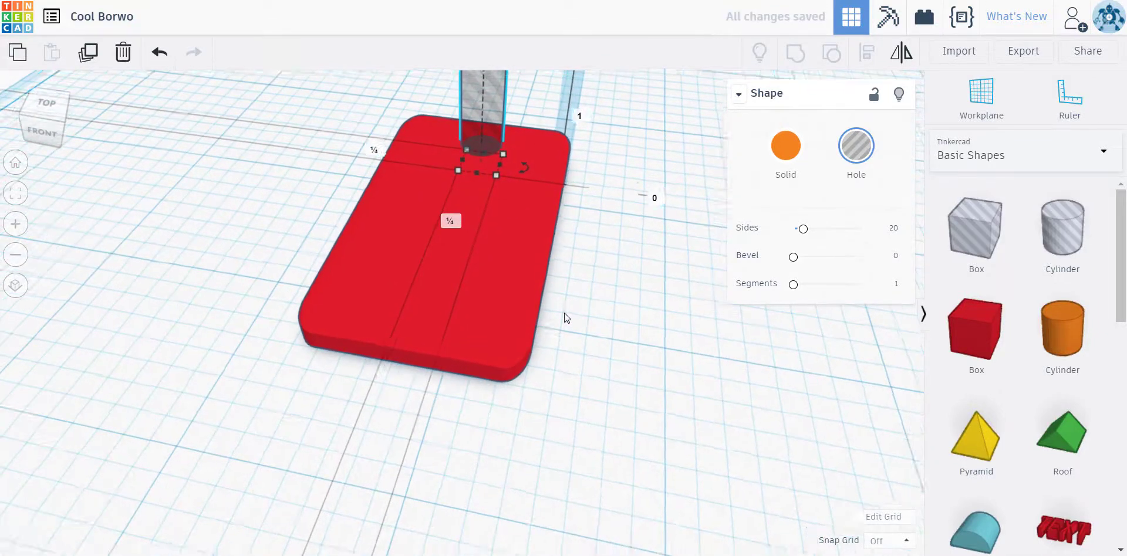
scroll(565, 317, down, 6)
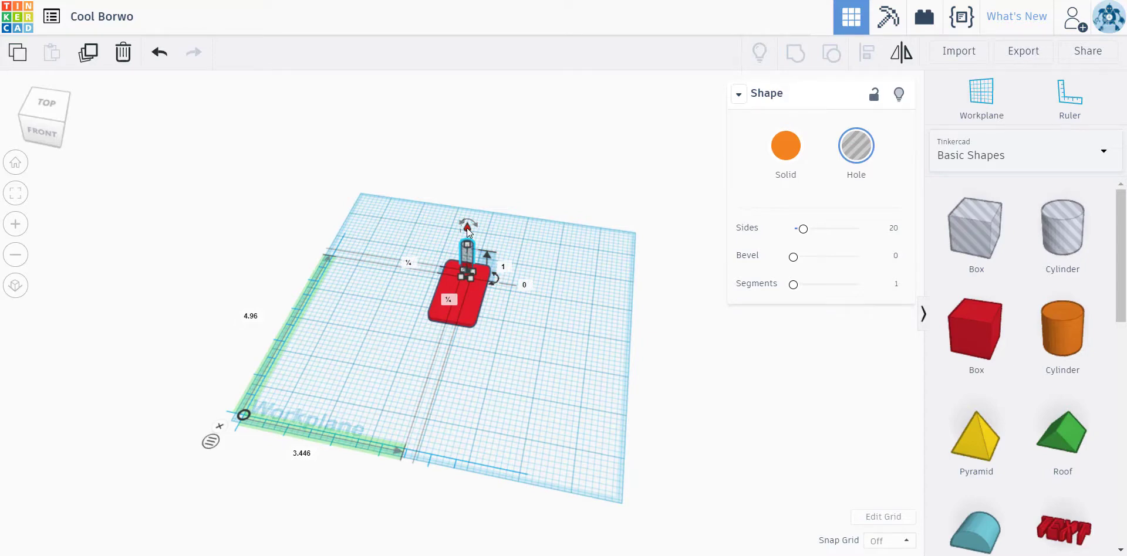
drag(468, 233, 448, 361)
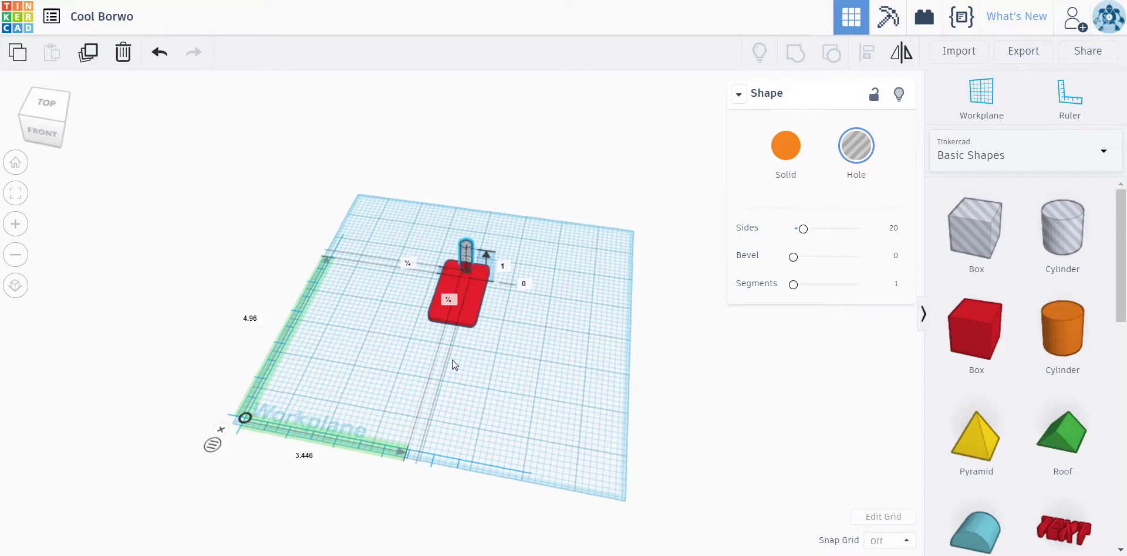
Step: Sink the hole cylinder below the base and group it with the tag to cut the hole
right_drag(452, 364, 498, 285)
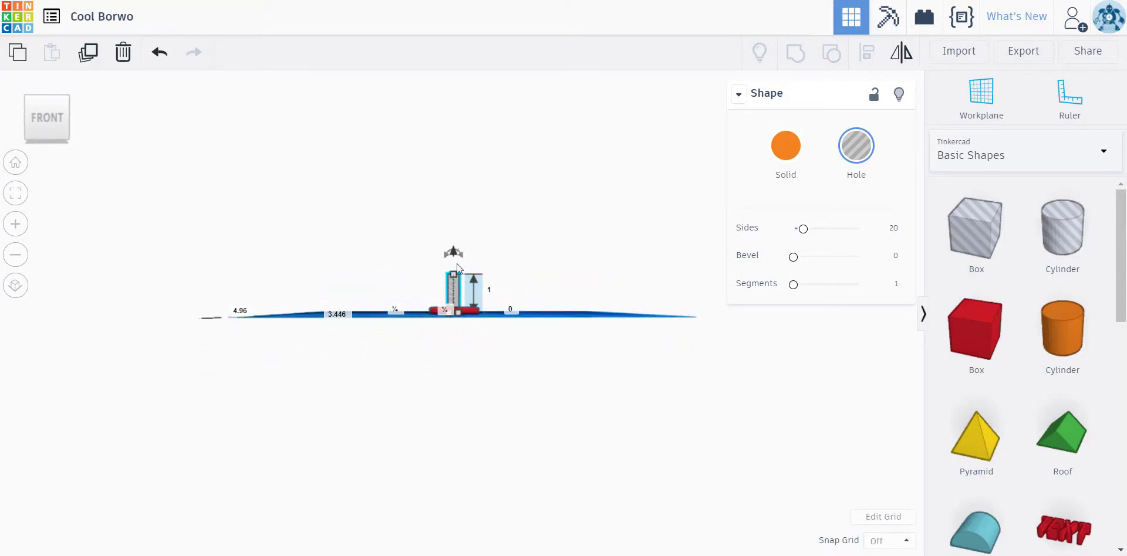
drag(455, 254, 455, 272)
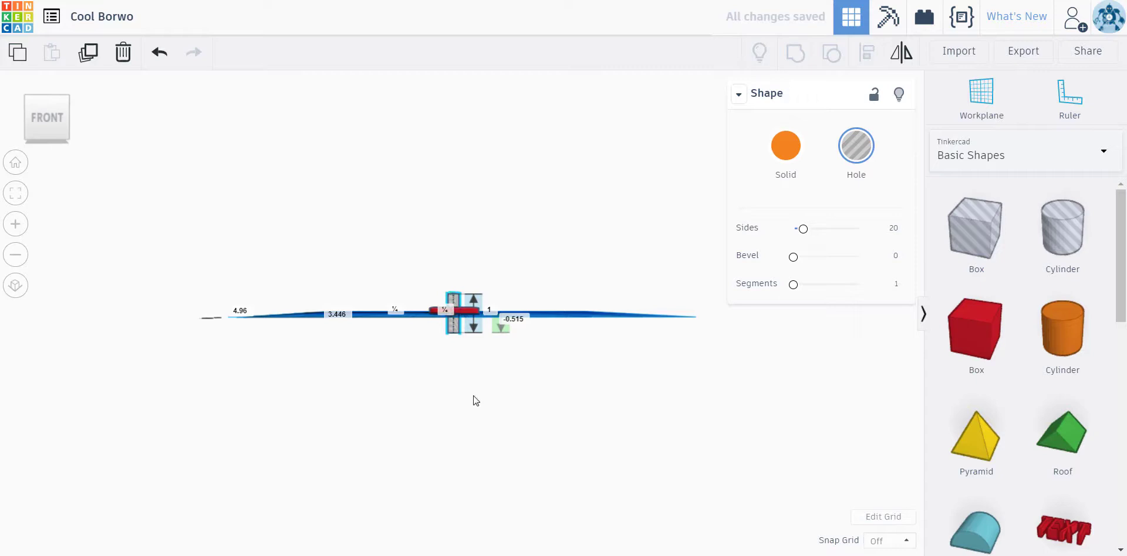
right_drag(475, 401, 486, 446)
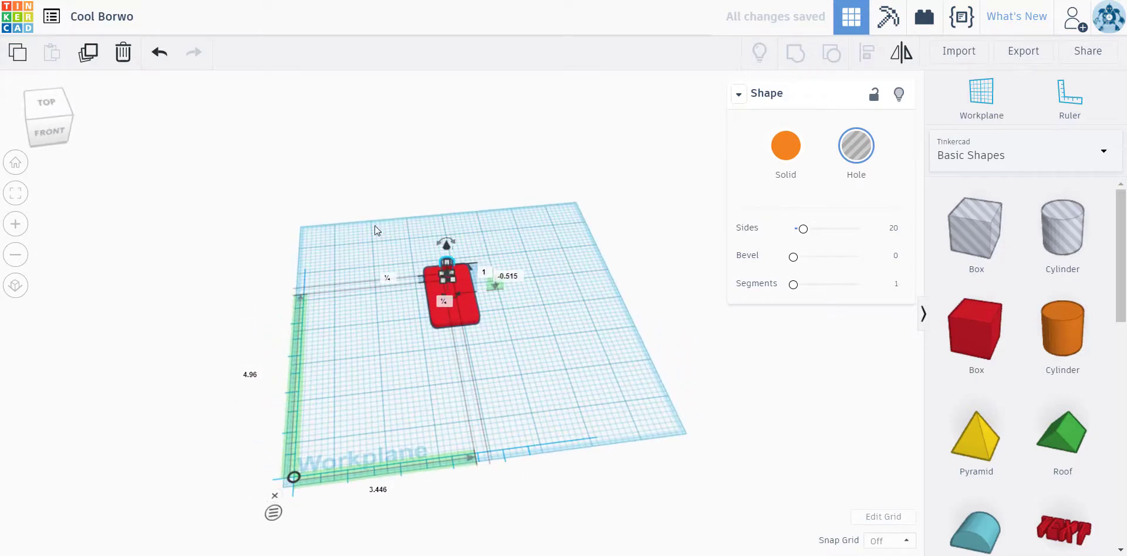
drag(374, 225, 523, 371)
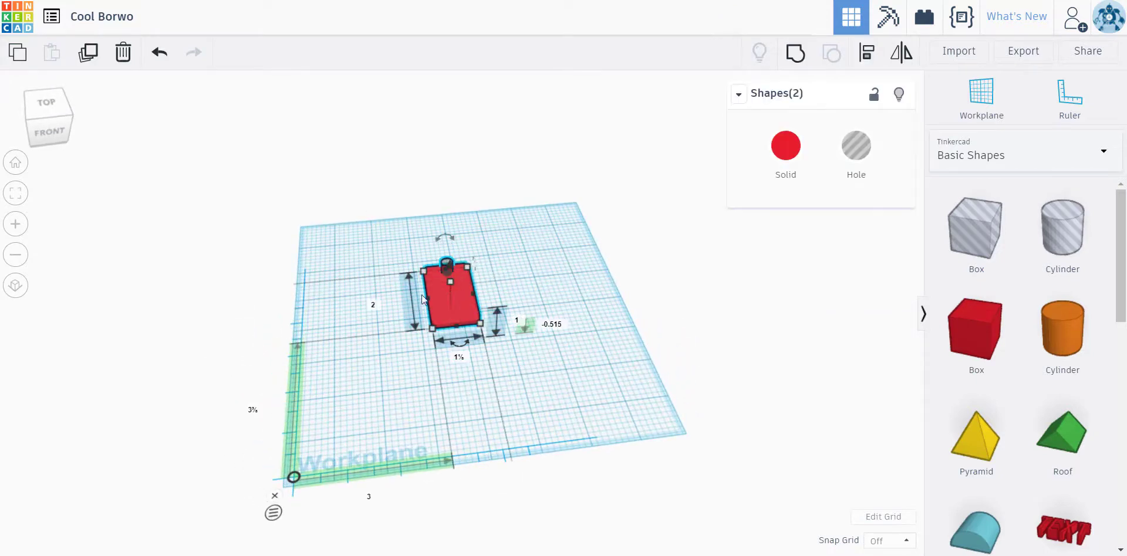
click(800, 61)
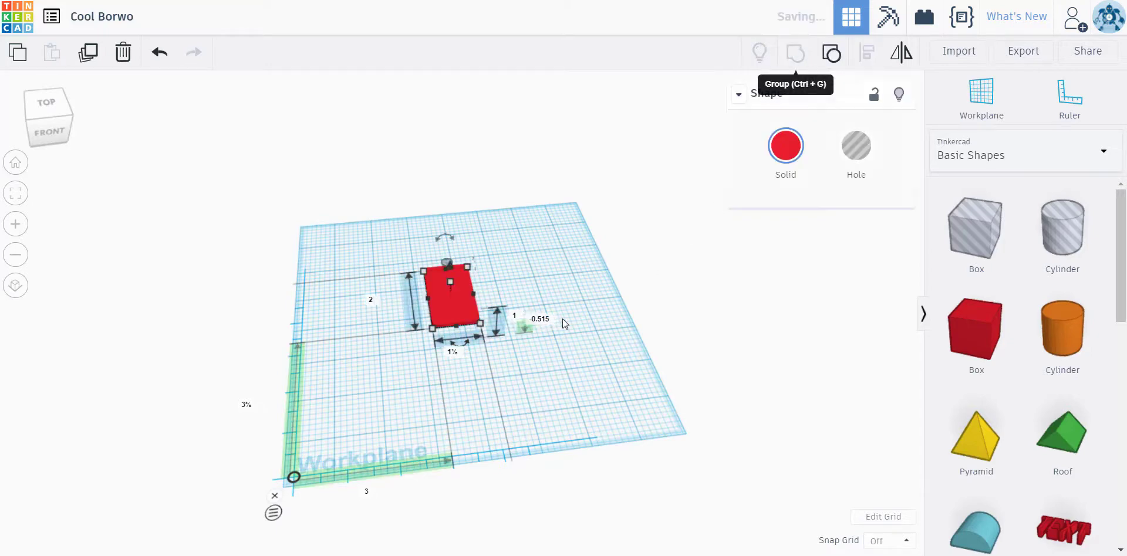
click(420, 393)
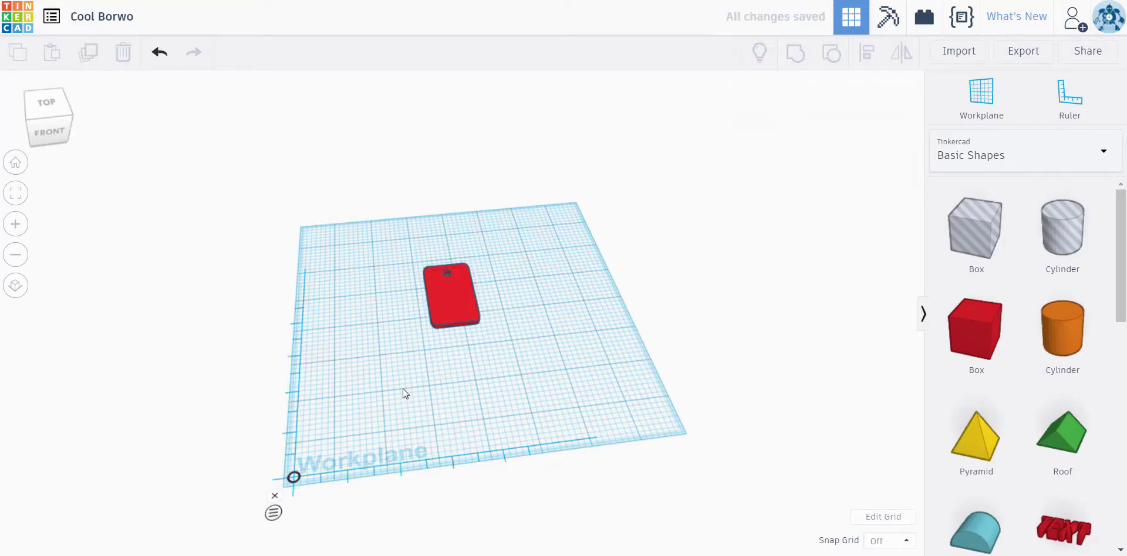
Step: Place a Text shape on the tag and rotate it 90° to run along it
right_drag(402, 388, 628, 496)
drag(1072, 543, 491, 331)
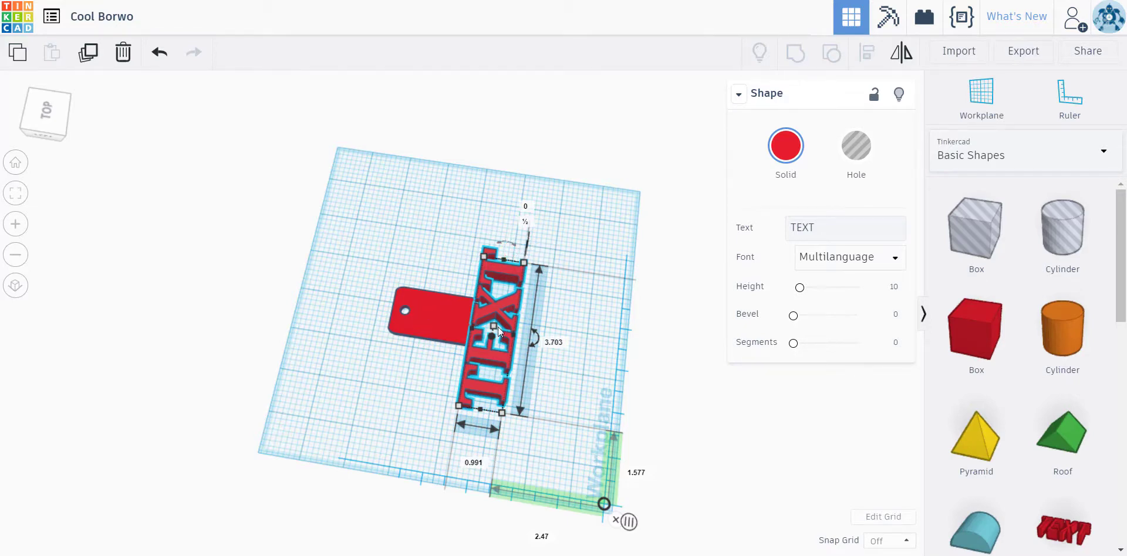
right_drag(515, 432, 598, 333)
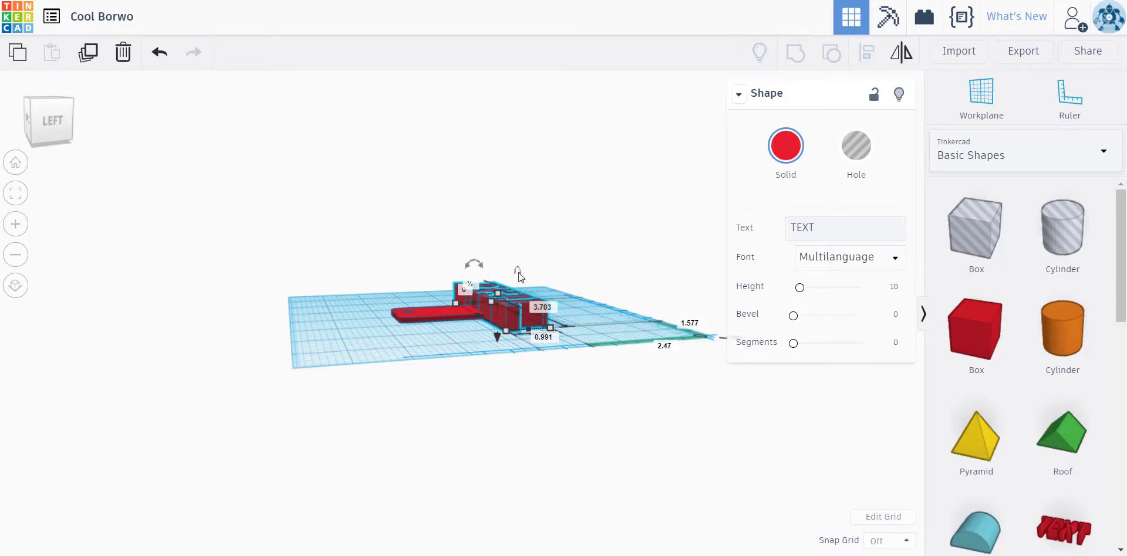
right_drag(463, 365, 529, 344)
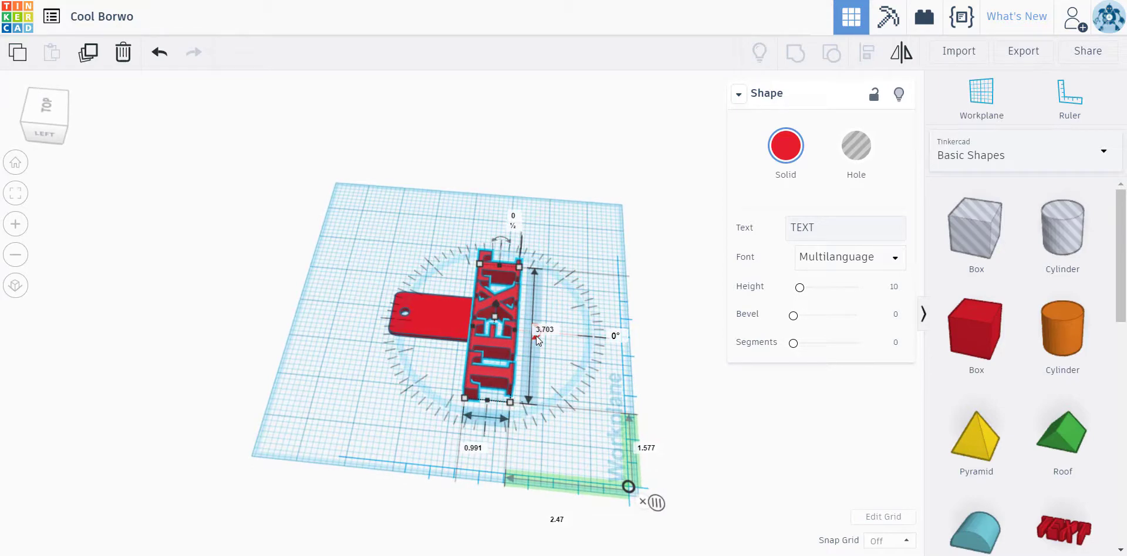
drag(536, 336, 491, 358)
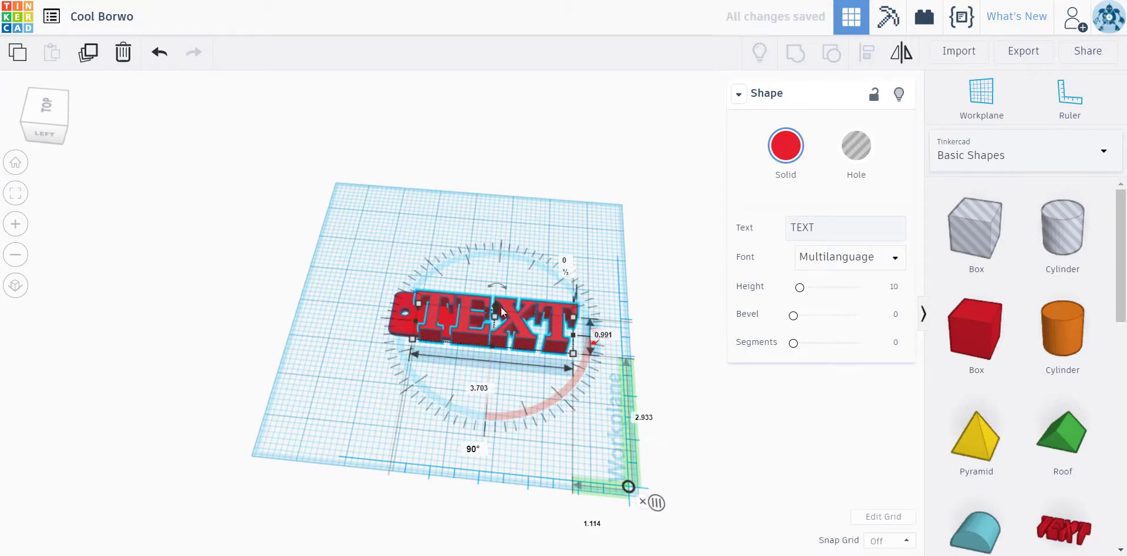
Step: Change the text to 'MR N' in the Sans font
click(832, 233)
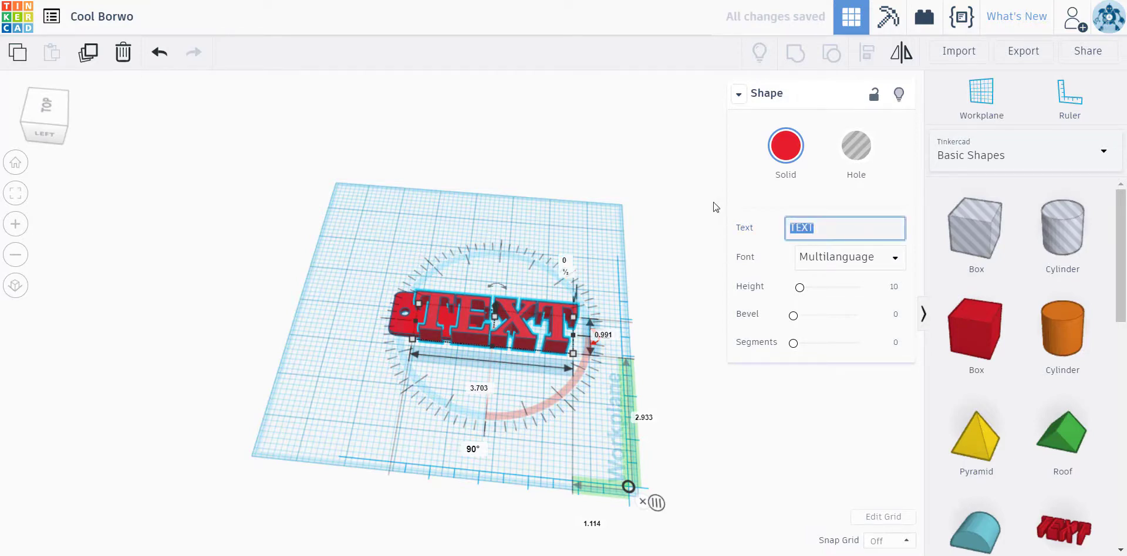
text(MR N)
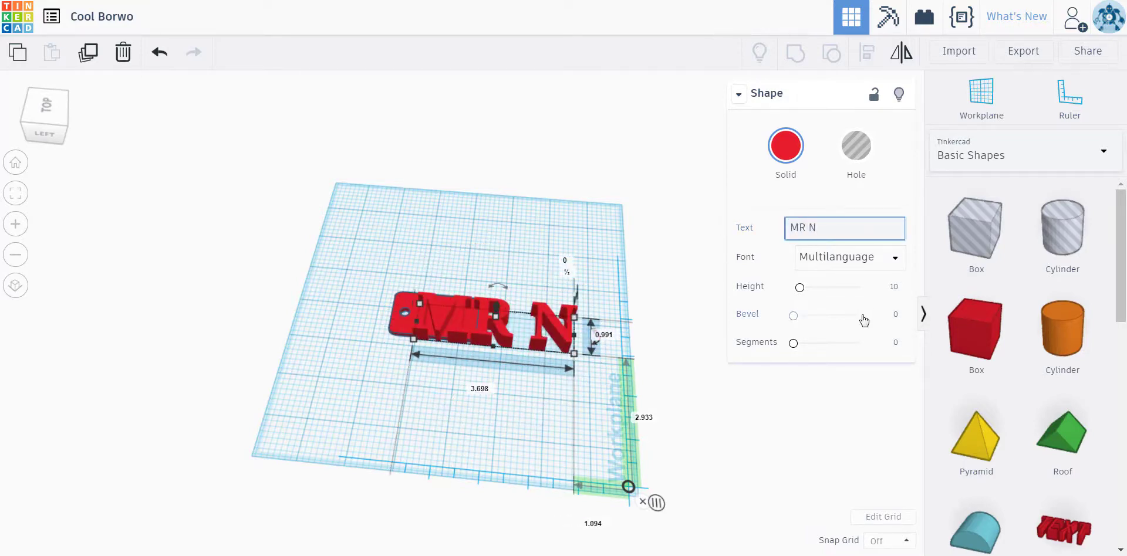
click(863, 257)
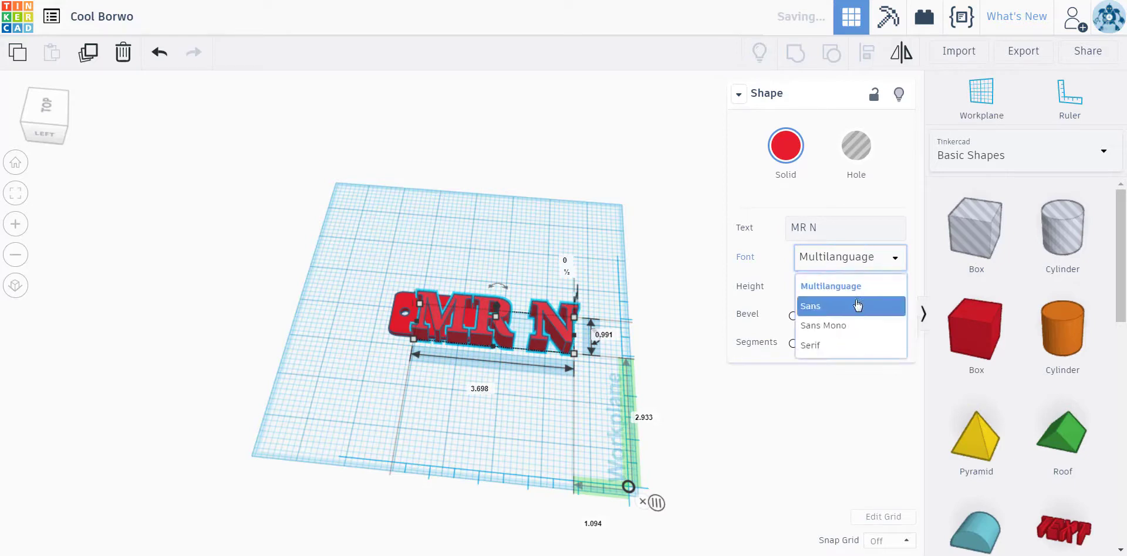
click(857, 306)
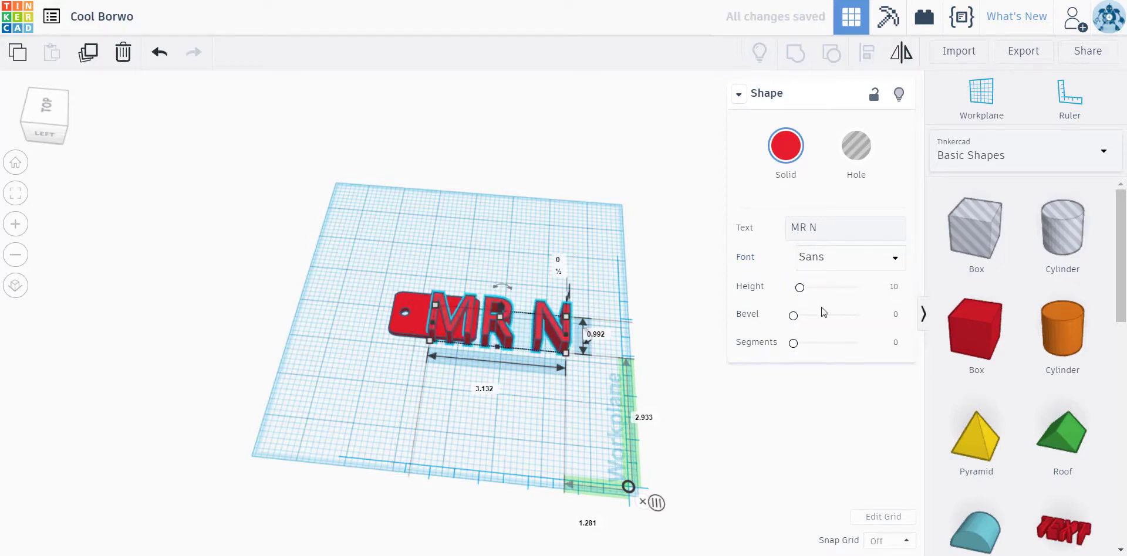
Step: Set the letters' bevel to 0.99, height to 11.01 and width to 2
click(793, 316)
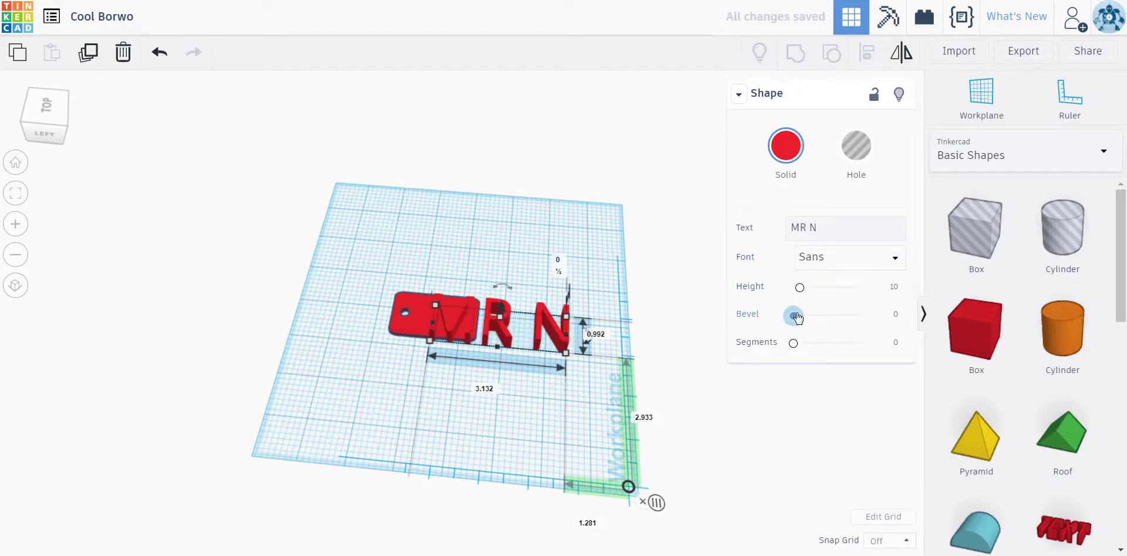
drag(796, 317, 820, 318)
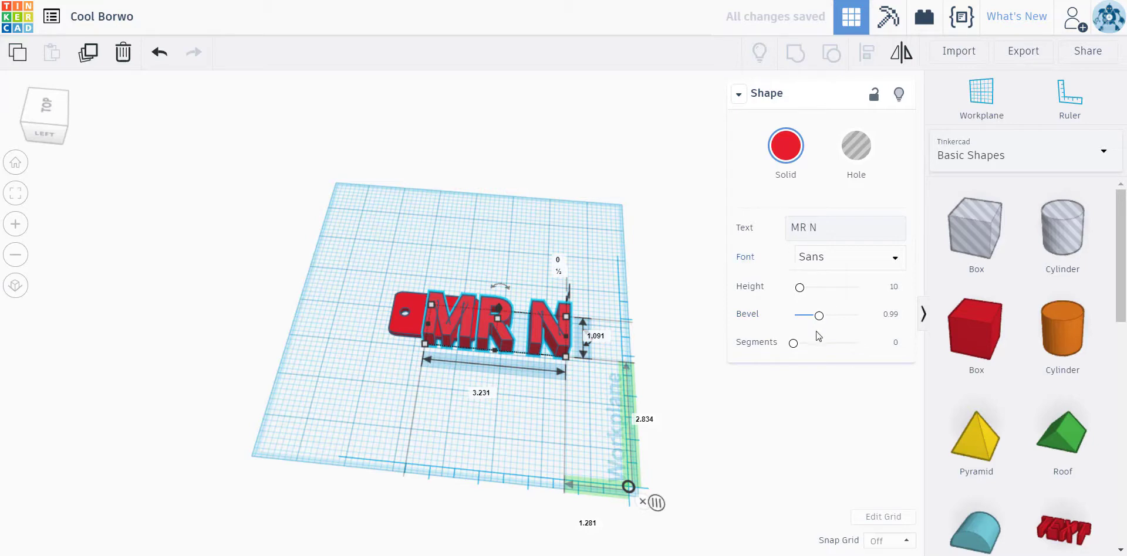
drag(800, 287, 800, 290)
click(485, 394)
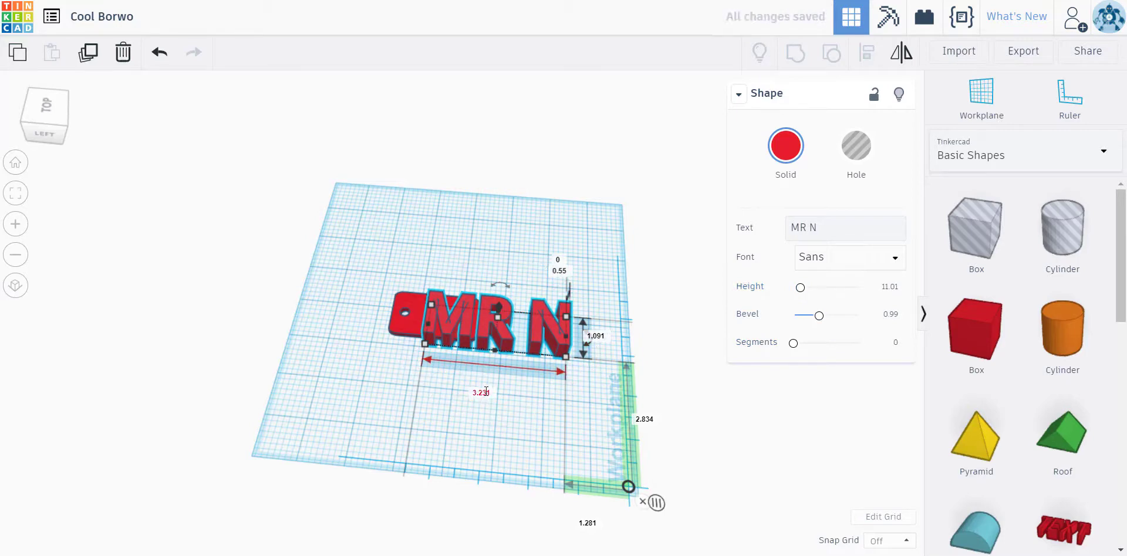
text(2)
key(Return)
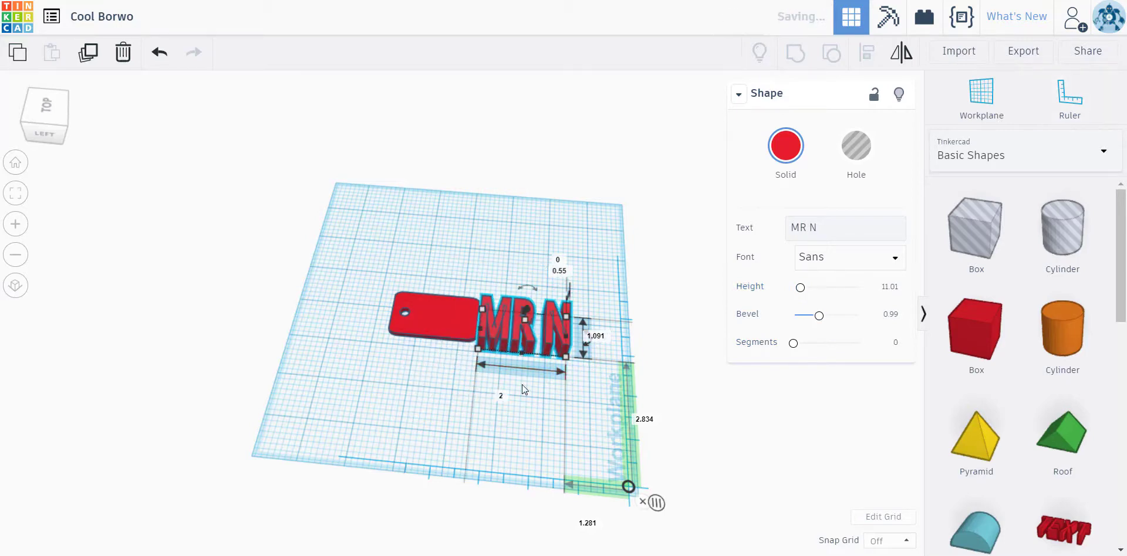
Step: Centre the MR N text on the tag, scaled to 1.182 × 0.486, viewed from the side
drag(522, 339, 457, 314)
click(459, 318)
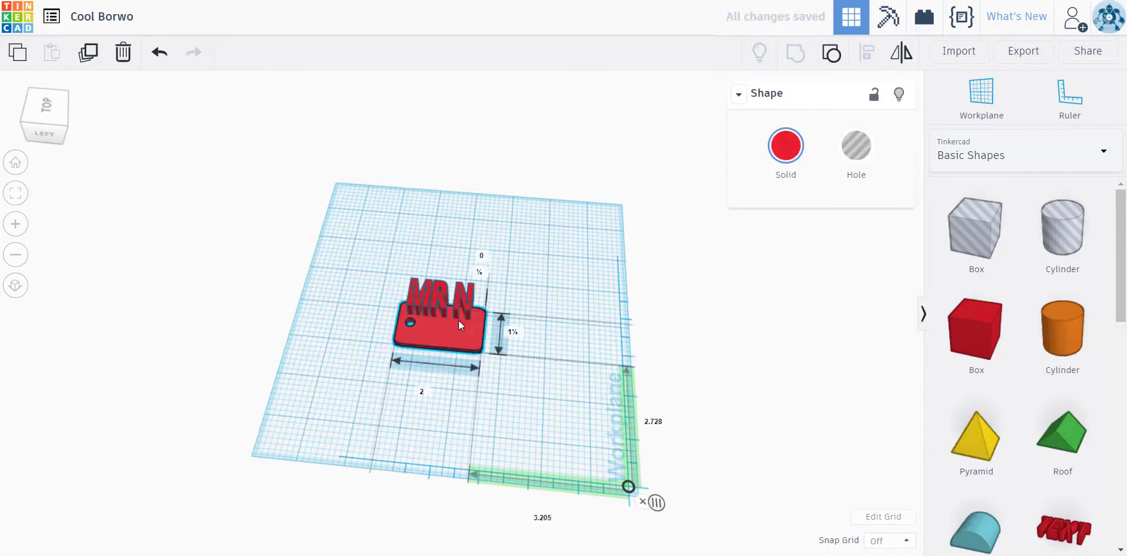
click(456, 302)
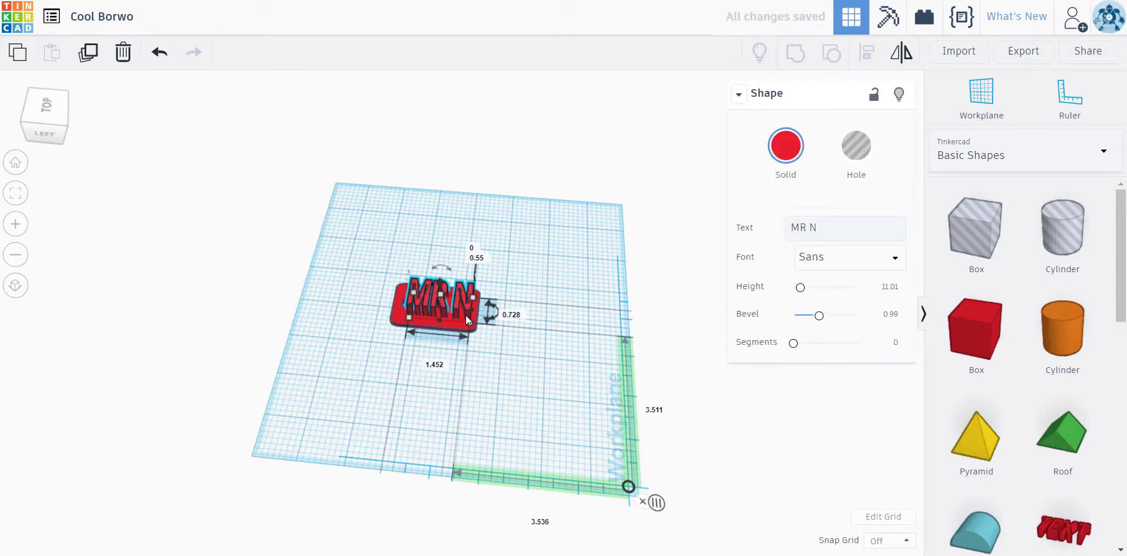
mouse_move(469, 323)
mouse_down()
mouse_move(453, 301)
mouse_move(459, 308)
mouse_up()
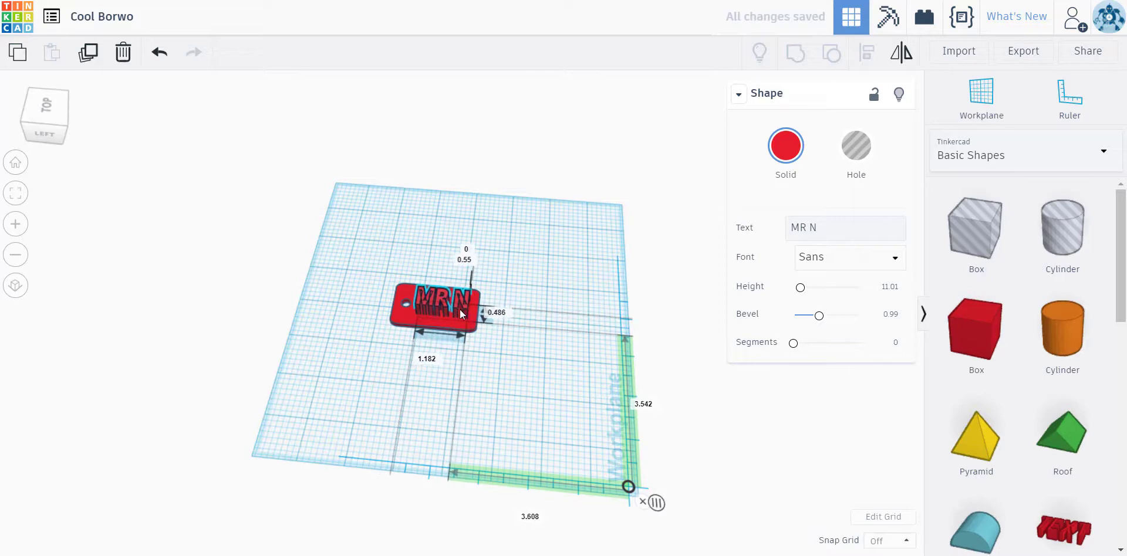
right_drag(436, 348, 472, 138)
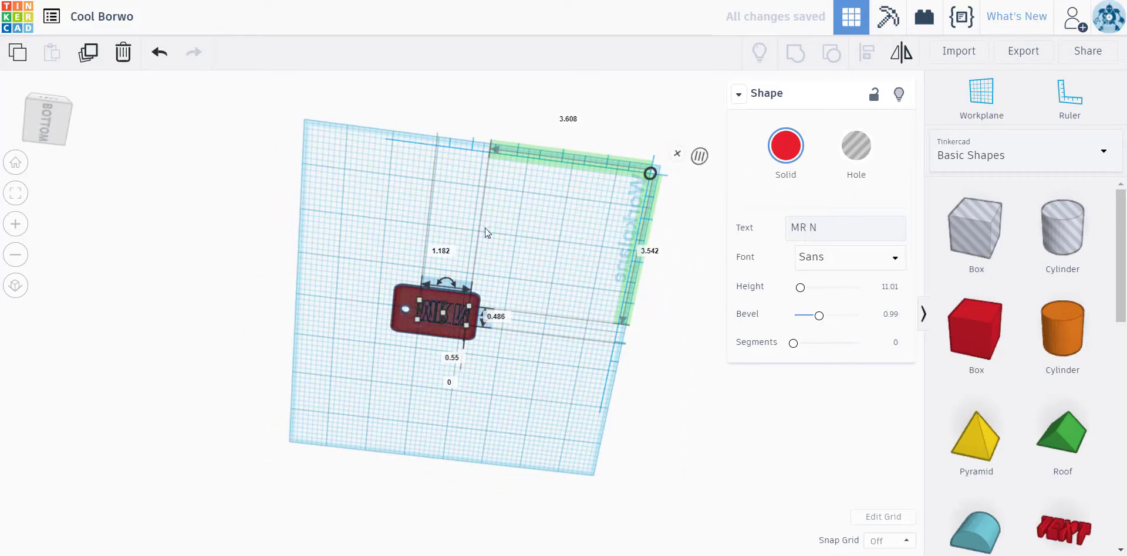
right_drag(493, 246, 501, 392)
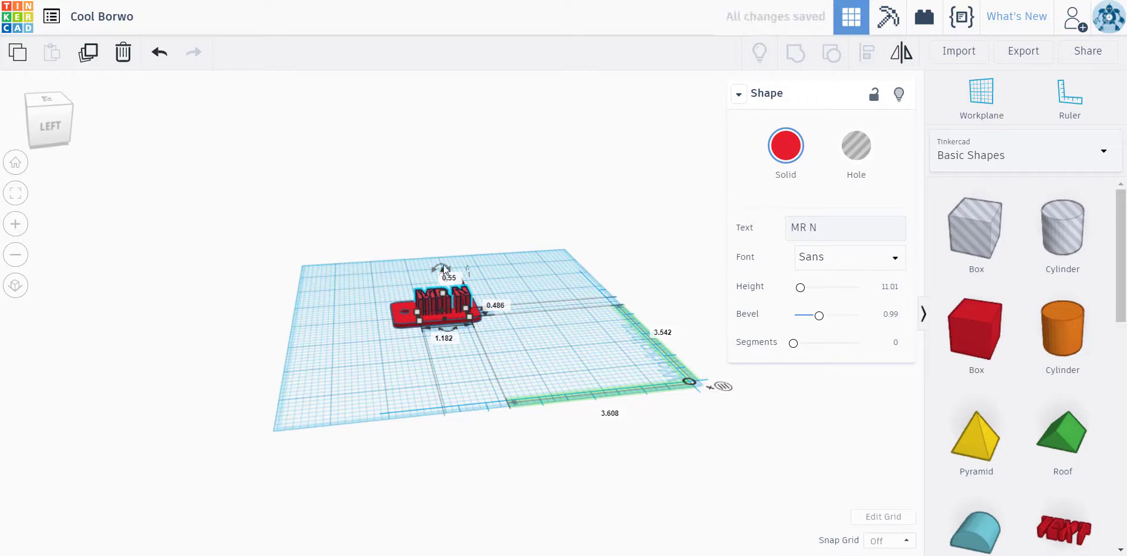
Step: Set the MR N text's elevation to 0
click(444, 272)
drag(443, 271, 442, 248)
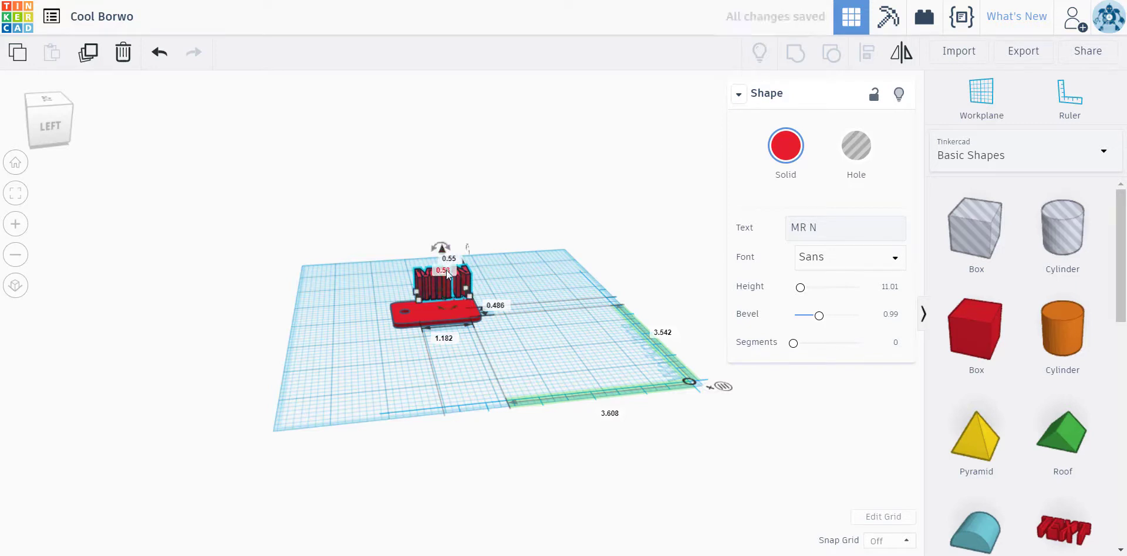
click(448, 270)
text(0)
key(Return)
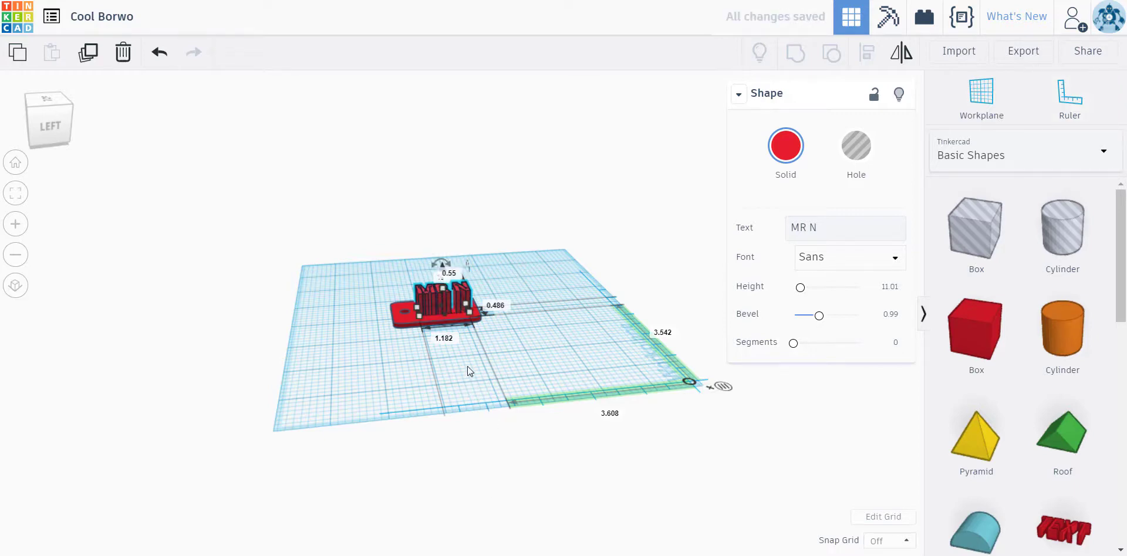
right_drag(468, 366, 452, 394)
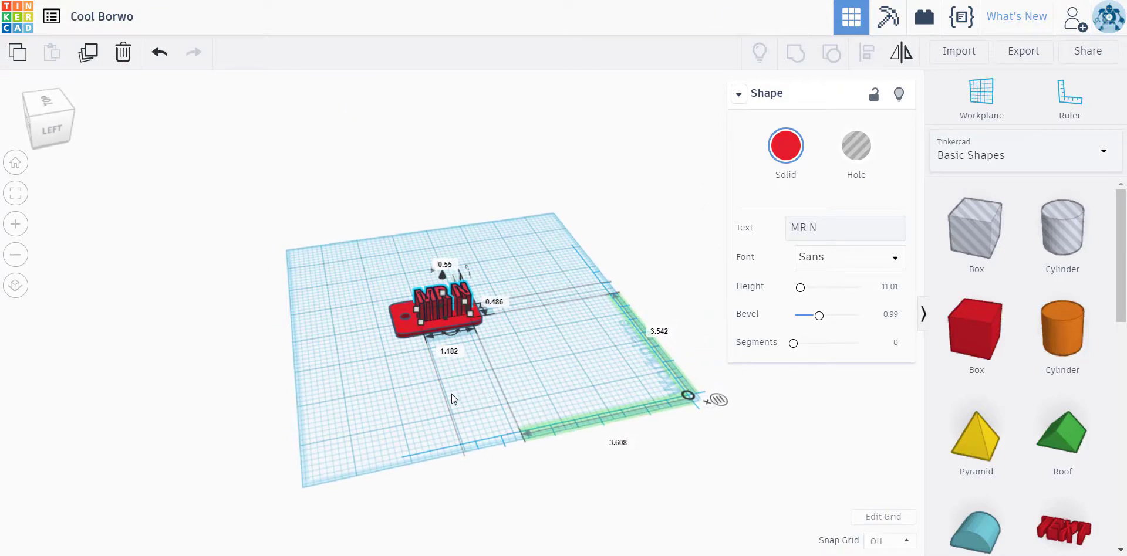
Step: Flatten the MR N text by changing its Height to 0.1
click(893, 288)
text(00)
key(Return)
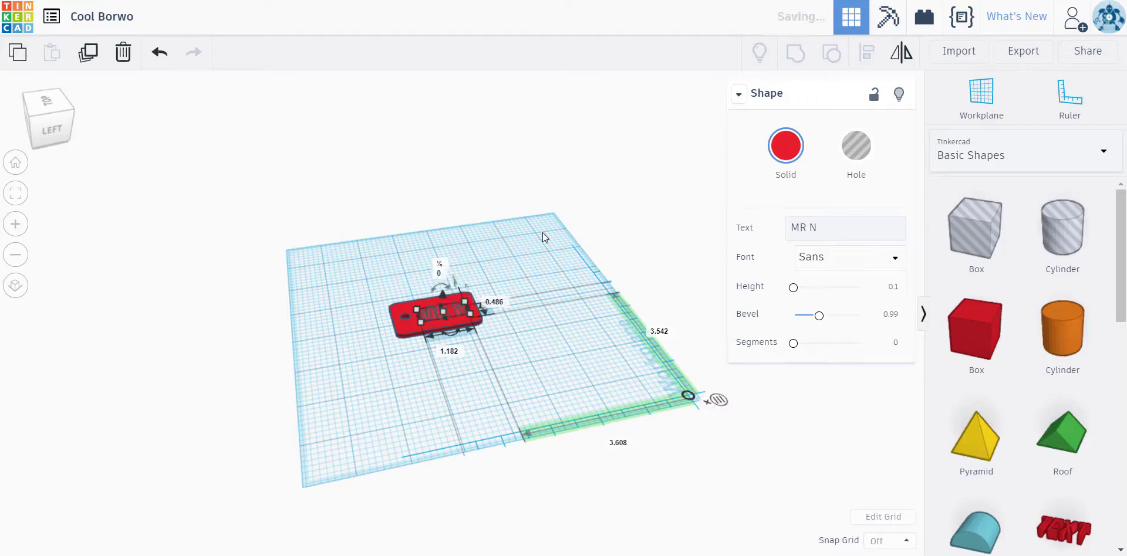
click(894, 288)
click(427, 425)
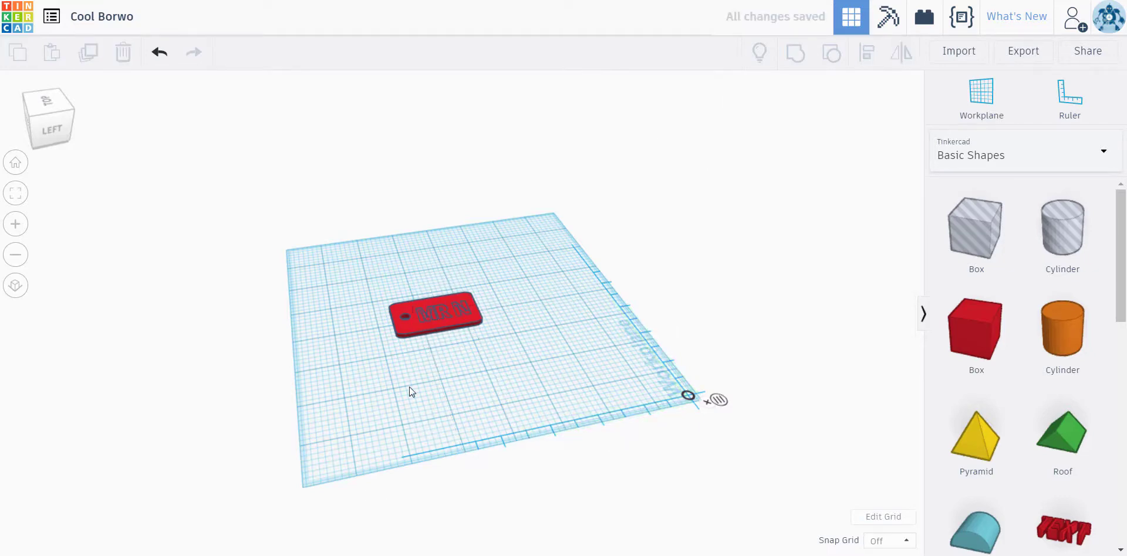
right_drag(410, 390, 431, 322)
Step: Lift the MR N text slightly so its letters sit just above the red plate
click(433, 318)
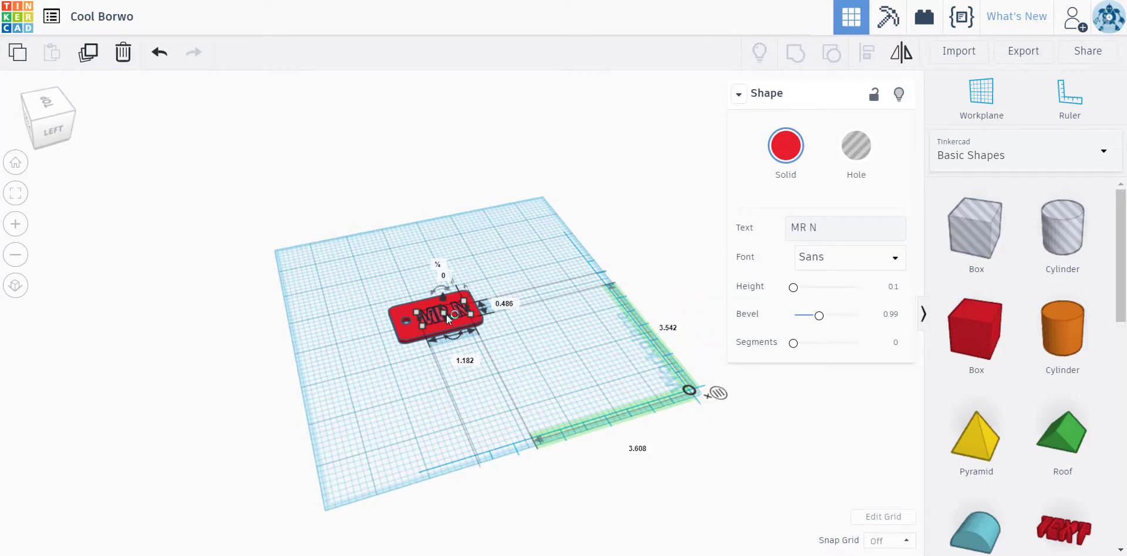
drag(444, 300, 444, 295)
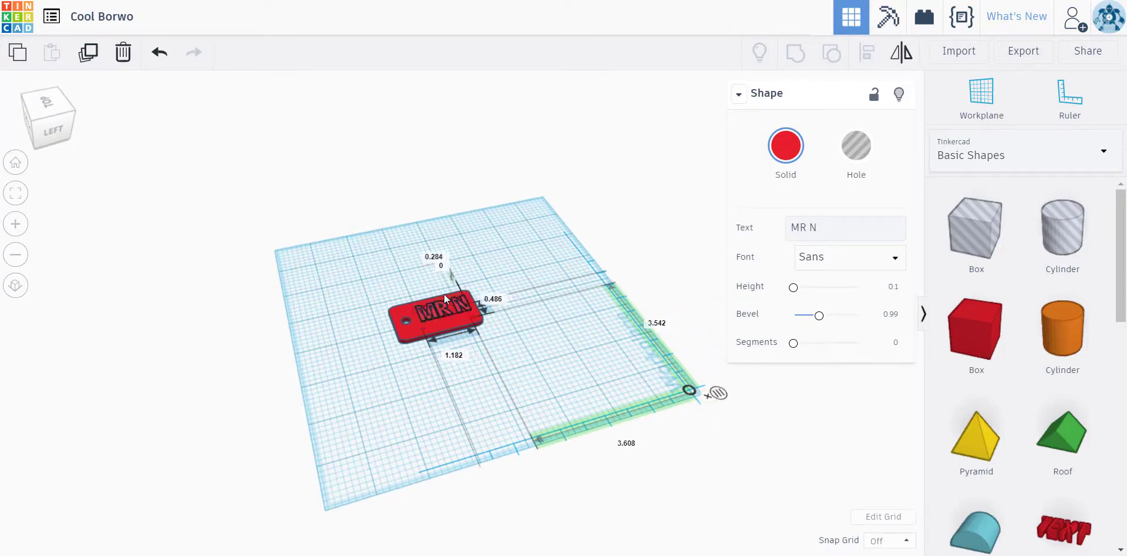
right_drag(526, 396, 581, 350)
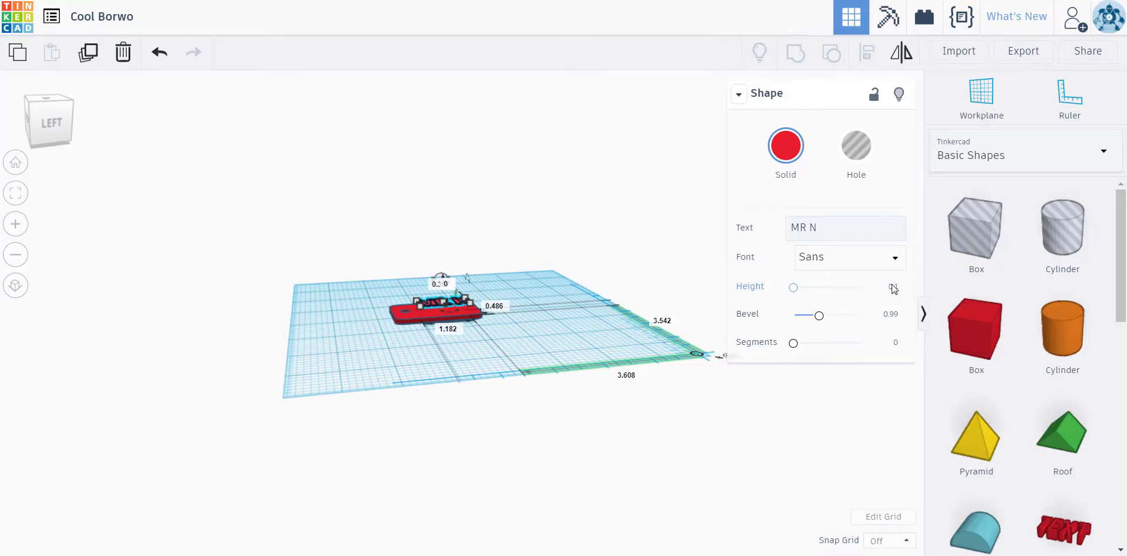
Step: Set the MR N text's Height to 0.13
click(894, 287)
text(0.13)
key(Return)
mouse_move(475, 367)
right_down()
mouse_move(477, 323)
mouse_move(479, 376)
right_up()
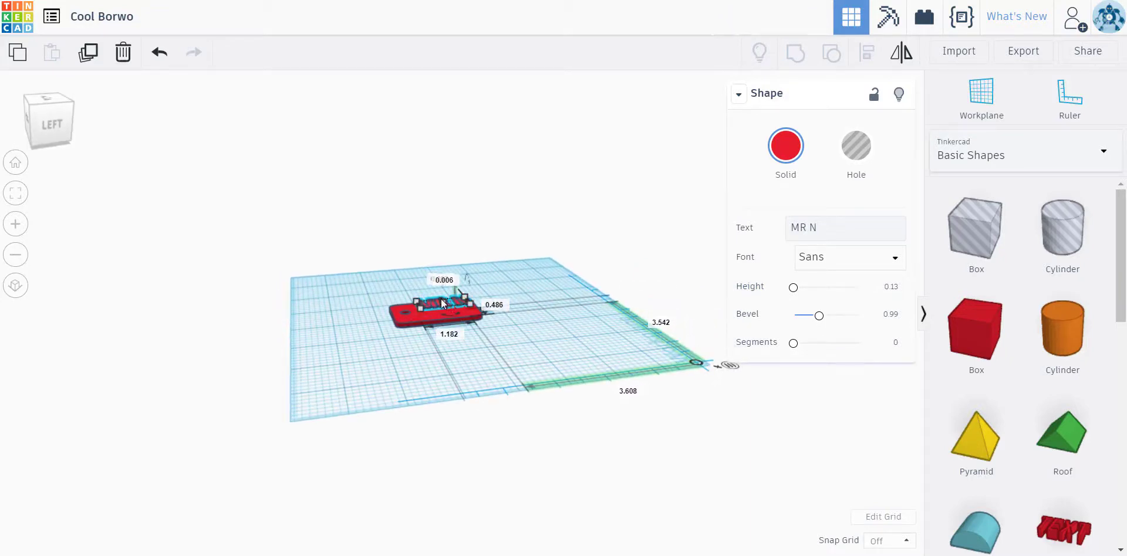
right_drag(479, 395, 705, 387)
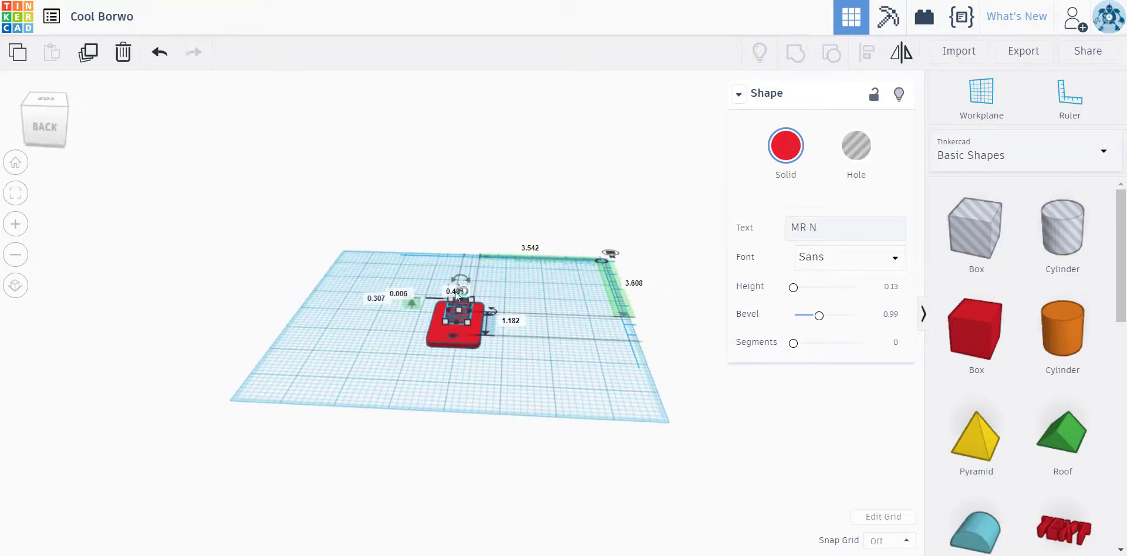
right_drag(478, 380, 457, 284)
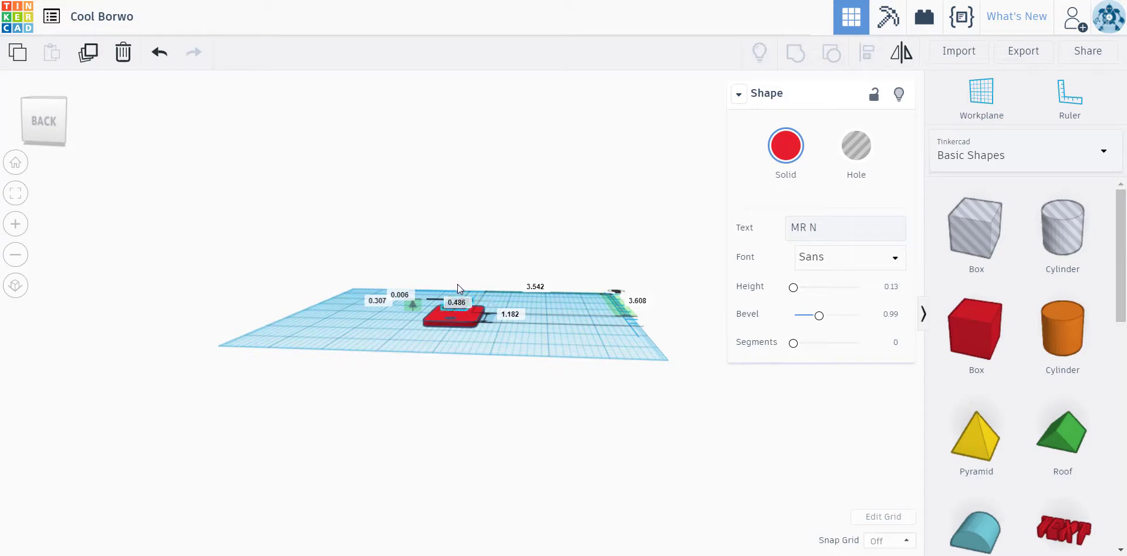
Step: Set the text's distance from the plate to 0 and place a ruler on the workplane
drag(456, 284, 459, 284)
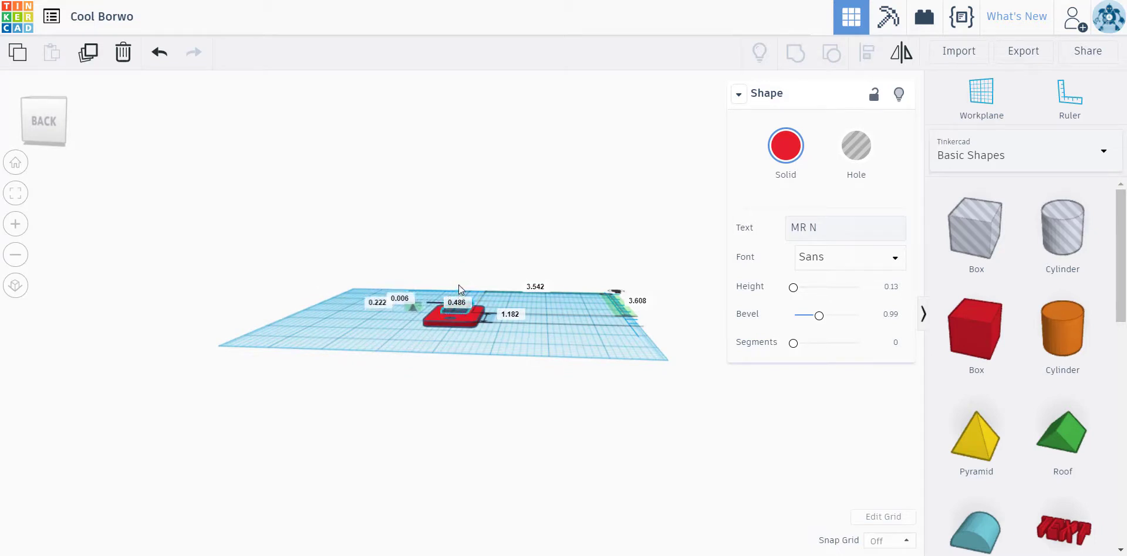
click(376, 303)
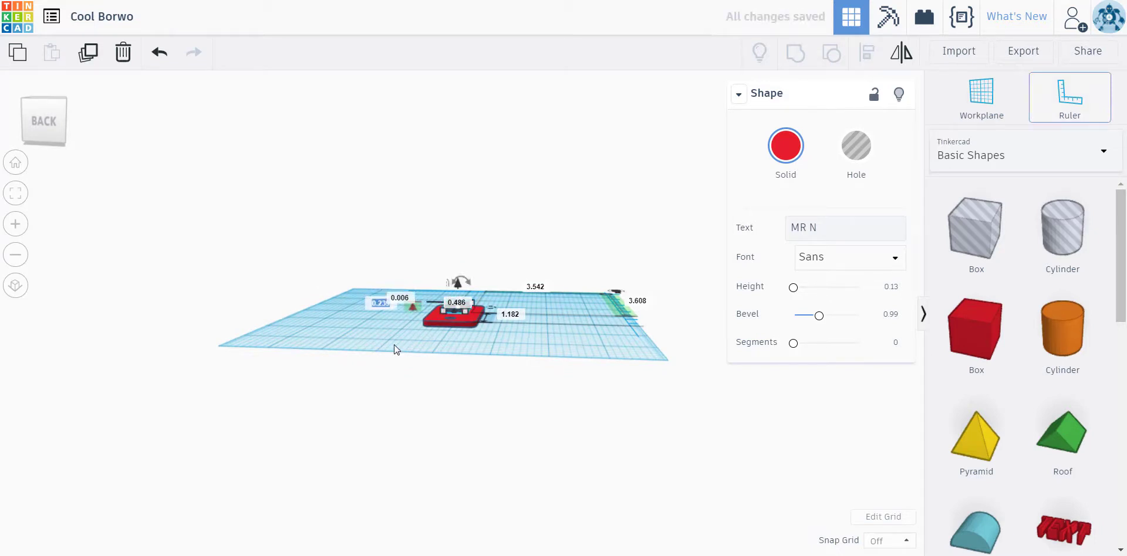
text(0)
key(Return)
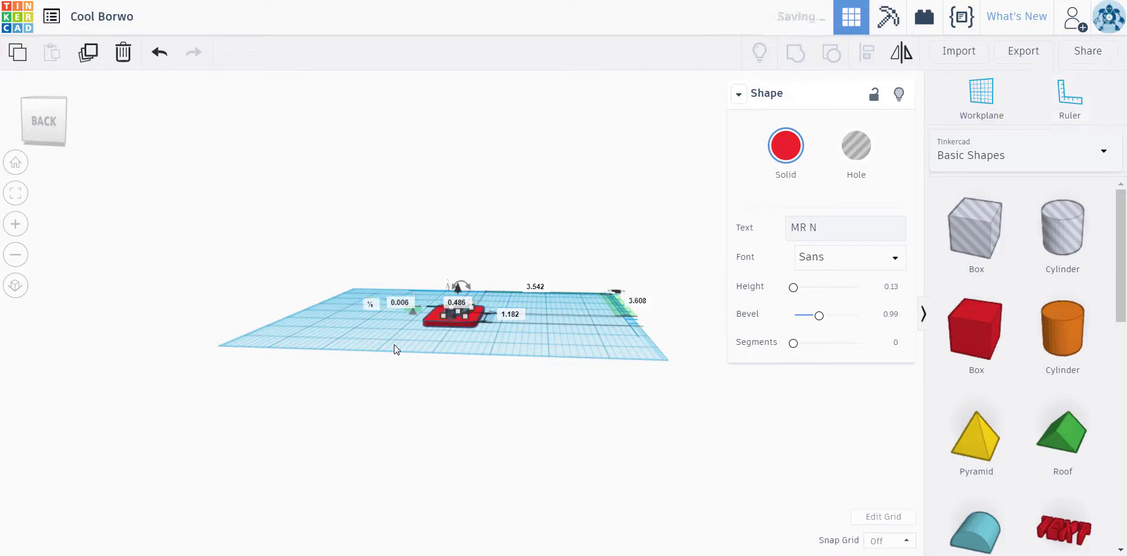
click(374, 305)
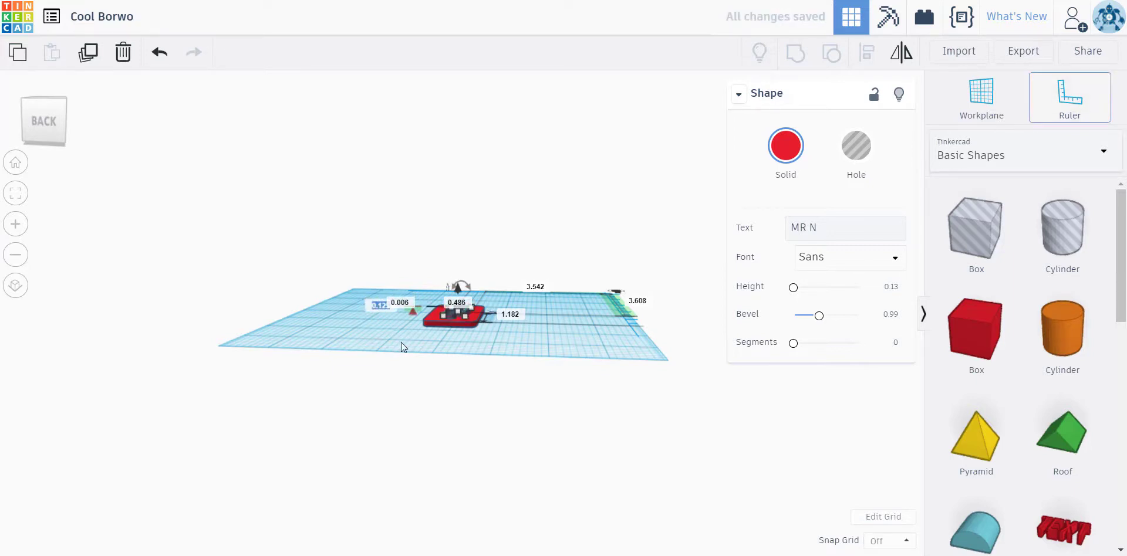
key(BackSpace)
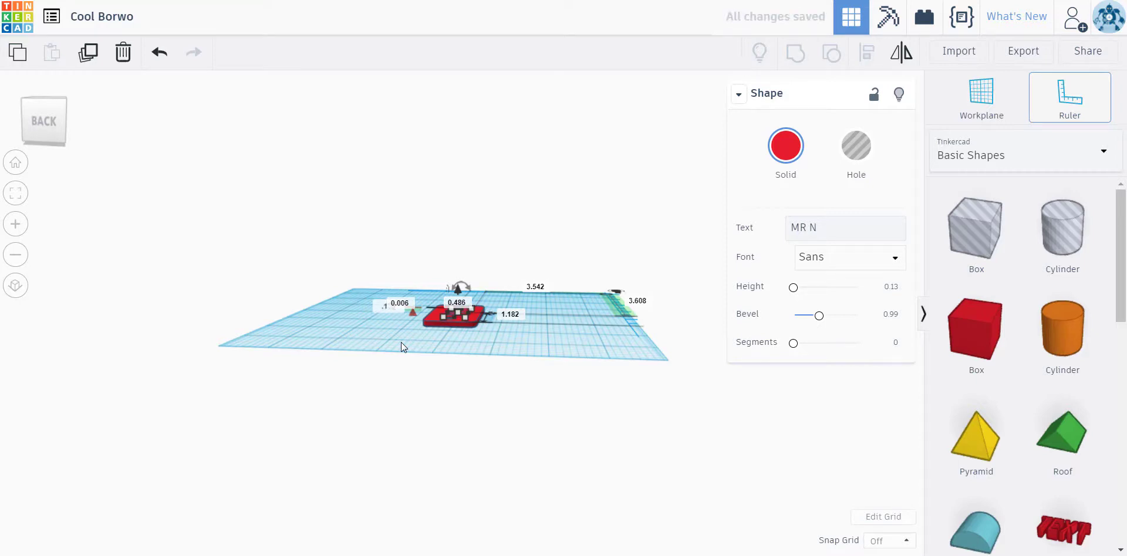
click(400, 343)
Step: Finish placing the ruler and raise the MR N letters to 0.05 above the workplane
right_drag(484, 347, 478, 322)
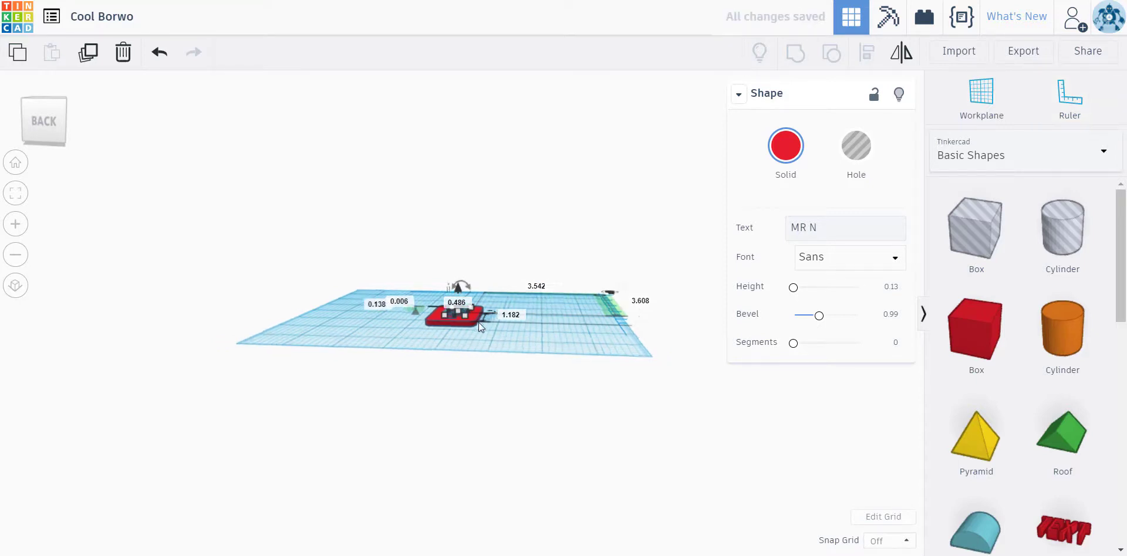
scroll(461, 320, up, 5)
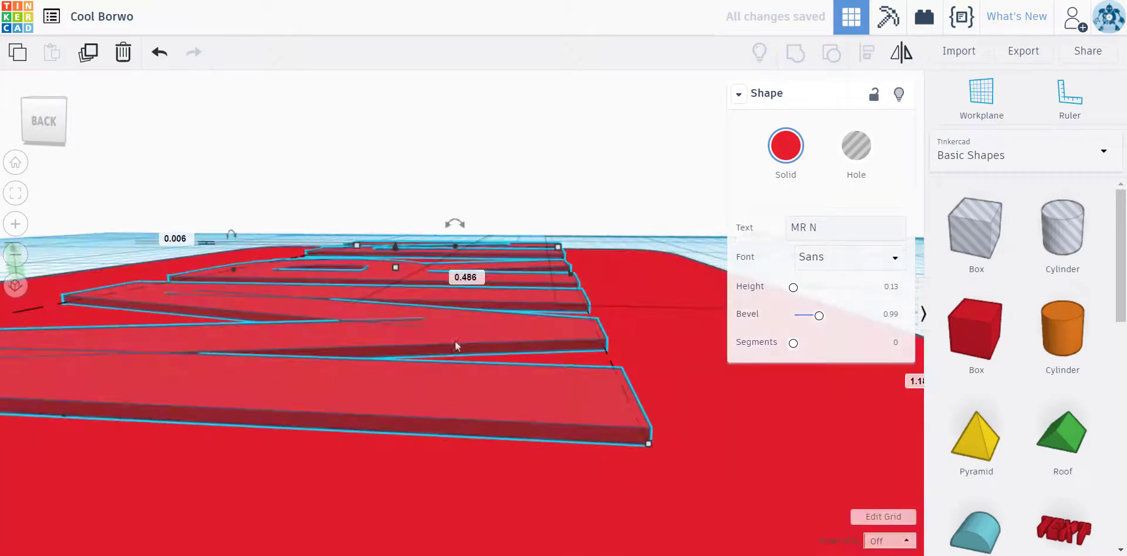
scroll(455, 344, down, 5)
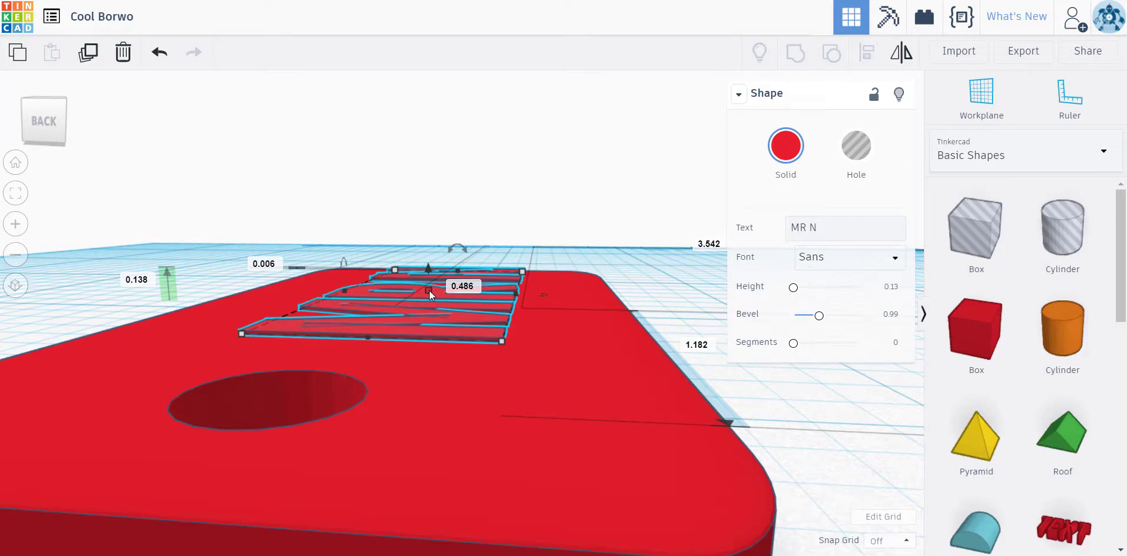
drag(428, 290, 429, 275)
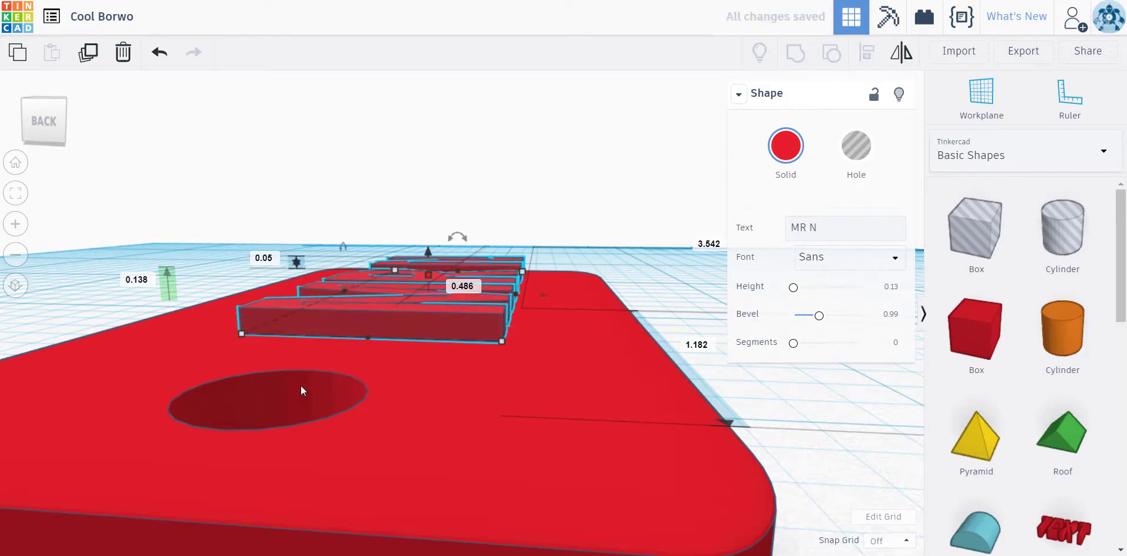
scroll(301, 386, down, 3)
scroll(410, 400, down, 2)
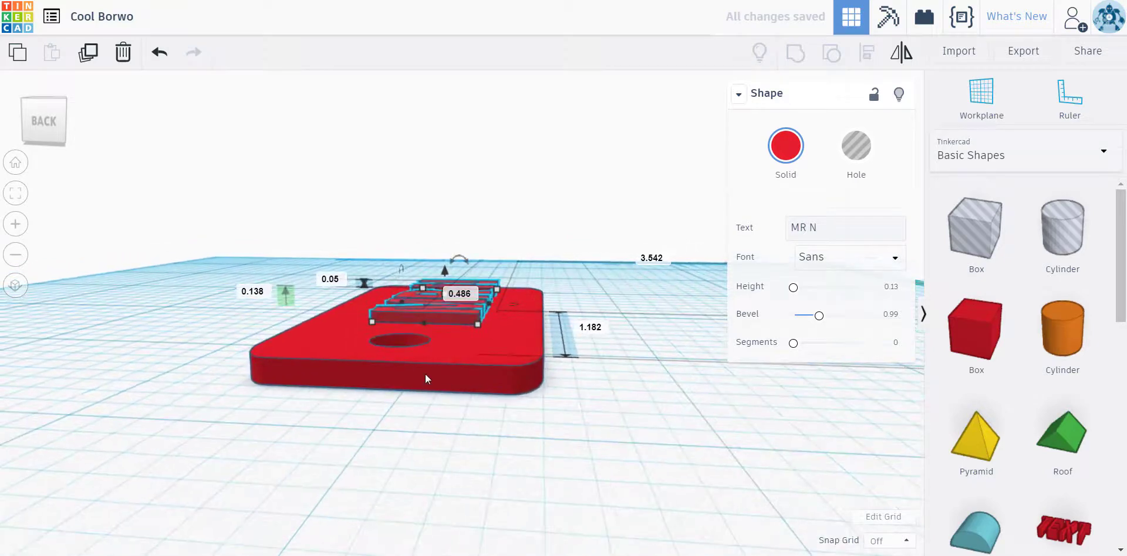
click(426, 377)
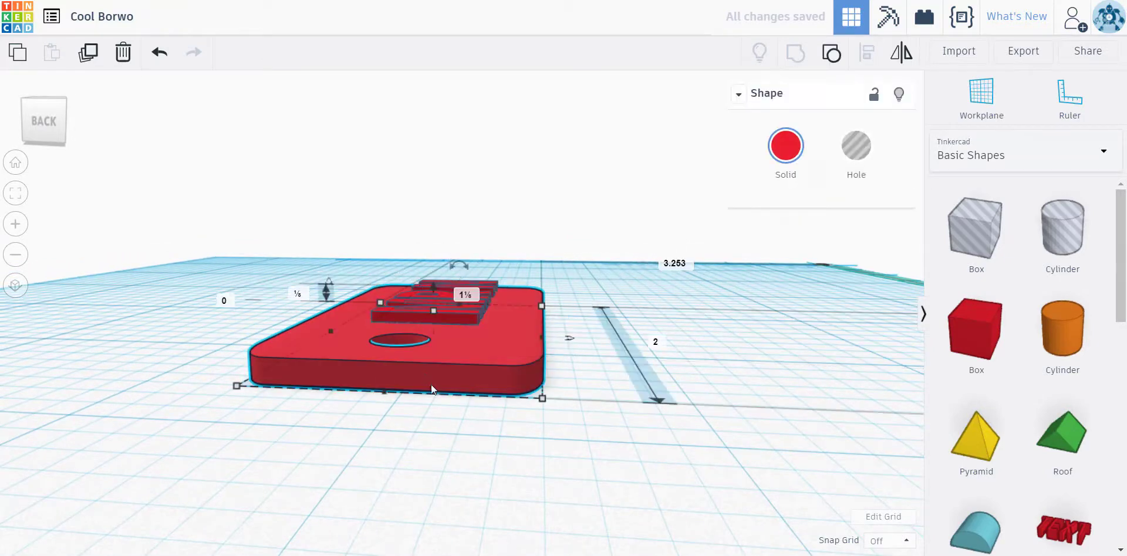
click(461, 315)
right_drag(427, 468, 473, 371)
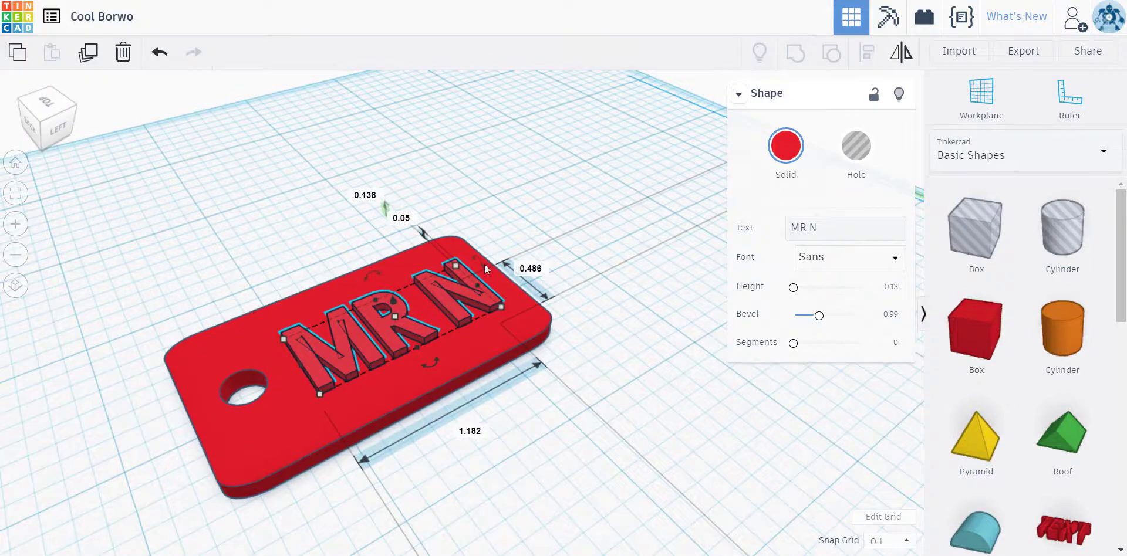